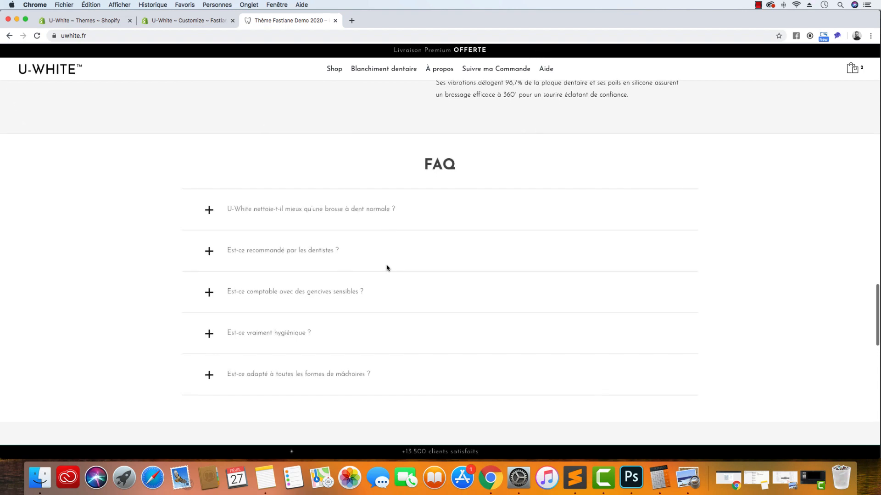
Switch to the theme editor and add a Columns Icons Texts section to the home page
scroll(387, 268, "down", 15)
scroll(387, 268, "down", 3)
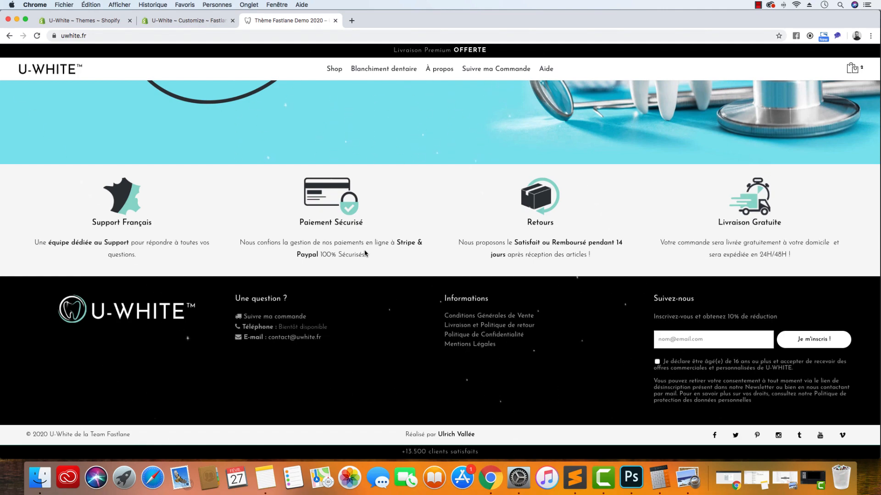
scroll(365, 254, "up", 20)
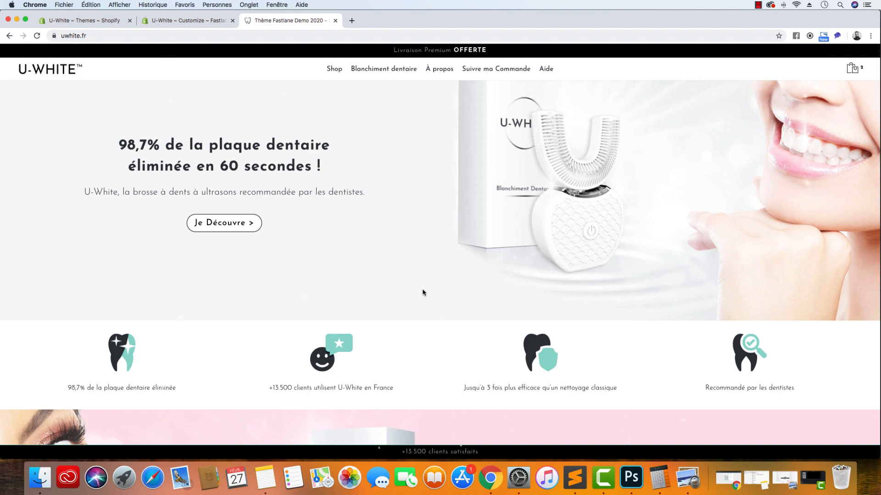
left_click(188, 20)
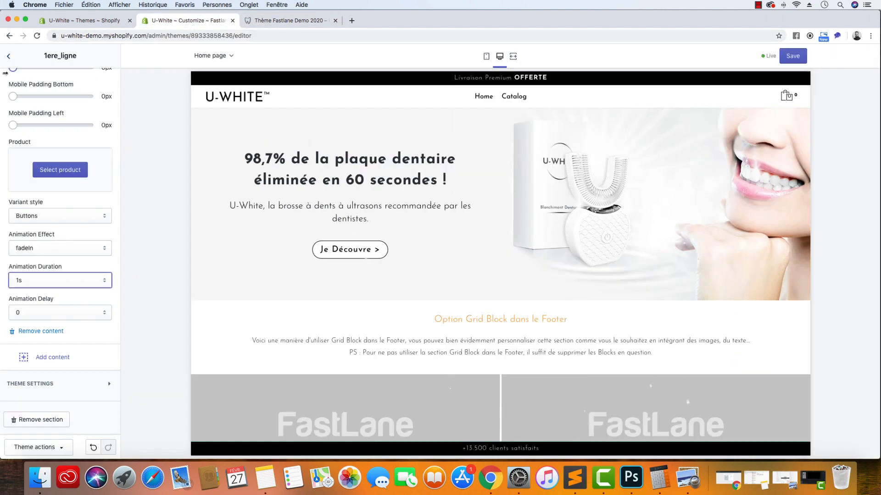
left_click(13, 59)
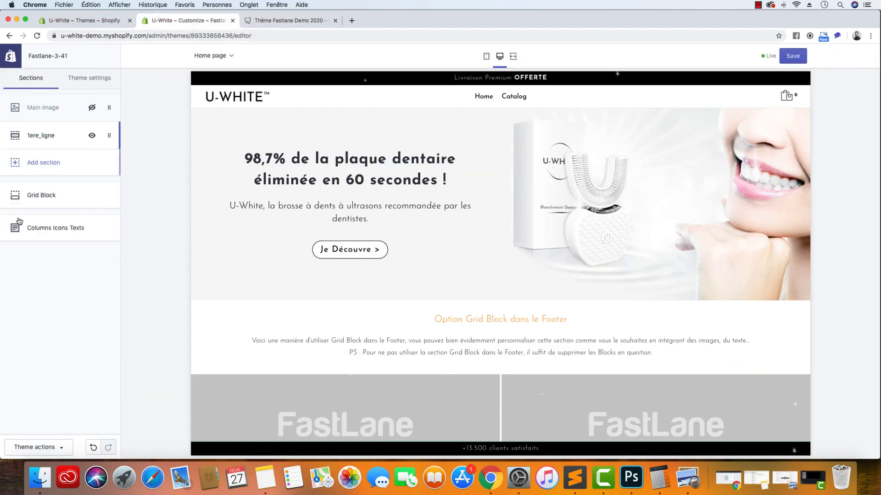
left_click(50, 163)
scroll(59, 206, "down", 10)
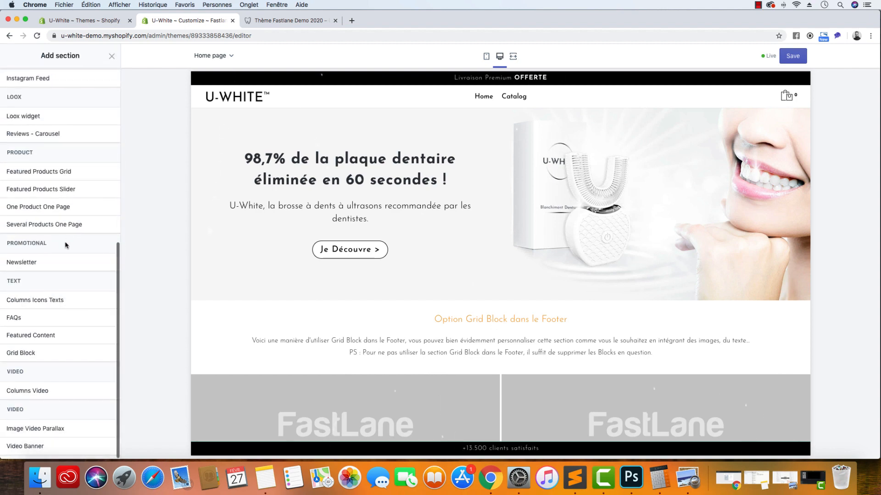
left_click(44, 300)
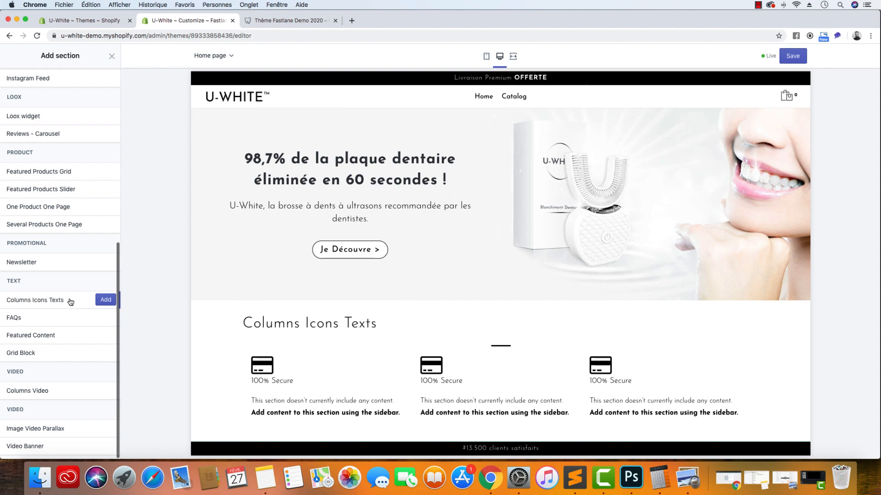
left_click(106, 300)
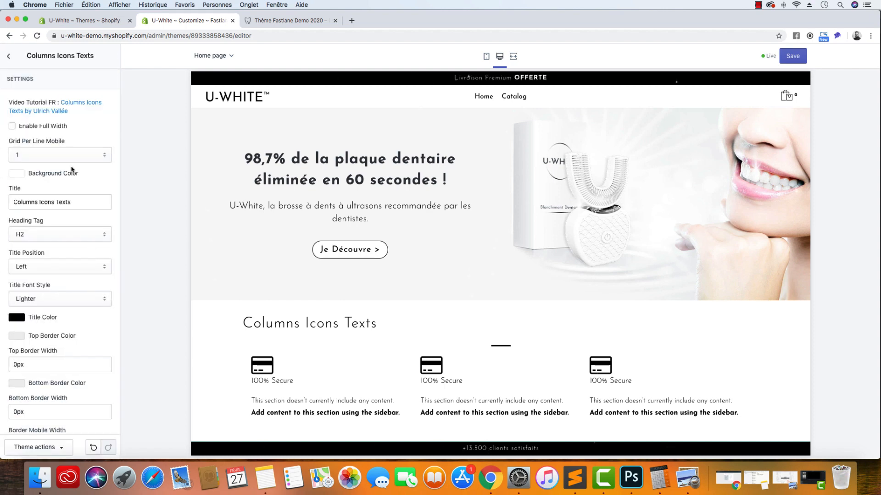
Enable full width for the Columns Icons Texts section and set its Grid Per Line Mobile to 2
left_click(13, 127)
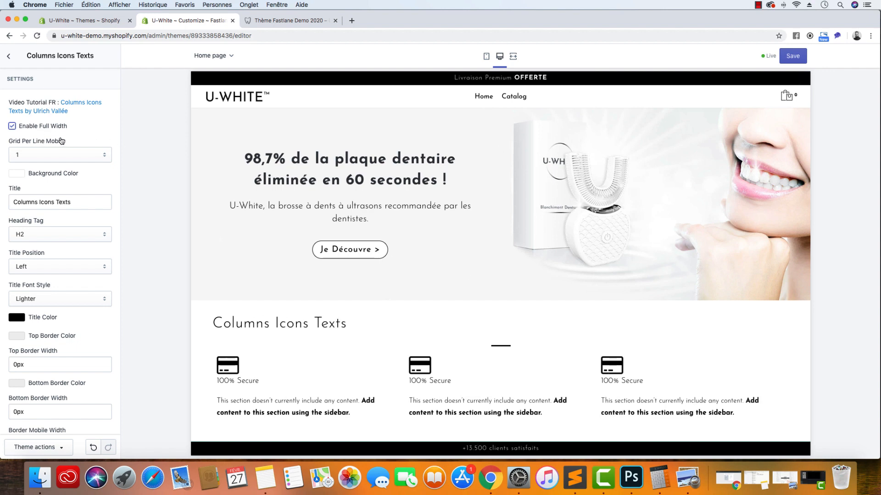
left_click(57, 157)
left_click(28, 163)
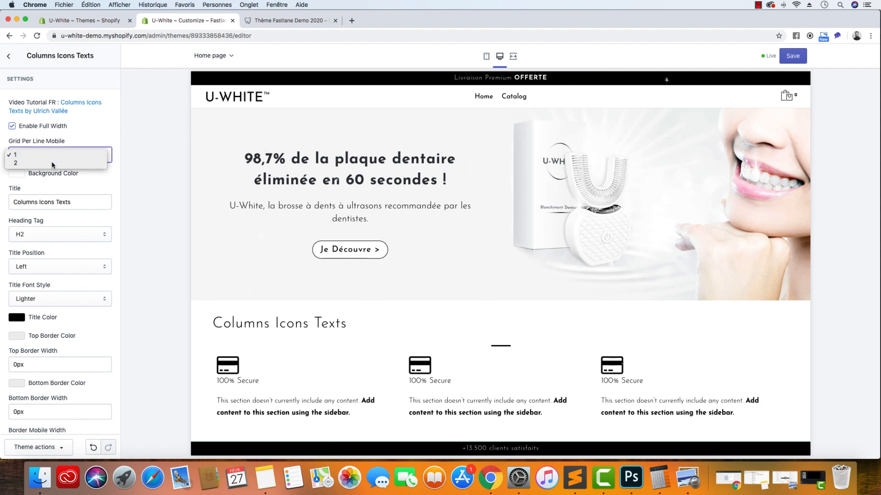
left_click(17, 174)
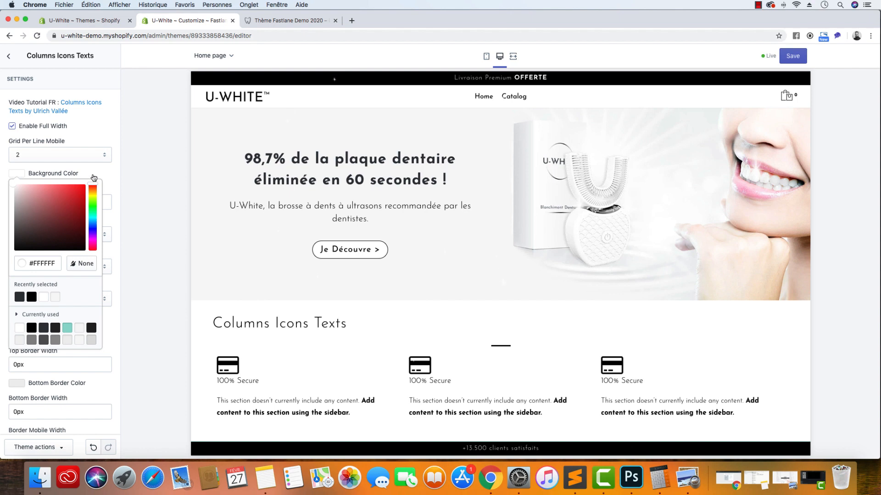
left_click(118, 176)
Clear the title of the Columns Icons Texts section
scroll(100, 220, "down", 4)
scroll(97, 218, "up", 3)
left_click_drag(76, 178, 0, 176)
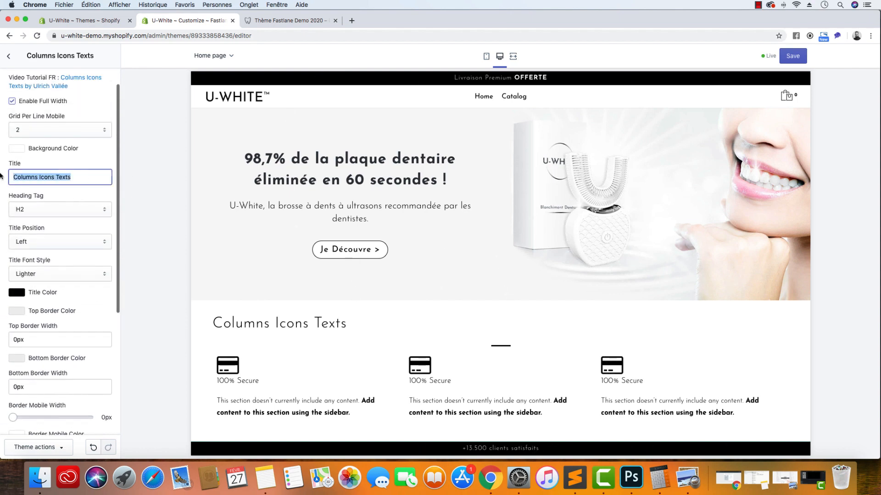
key("BackSpace")
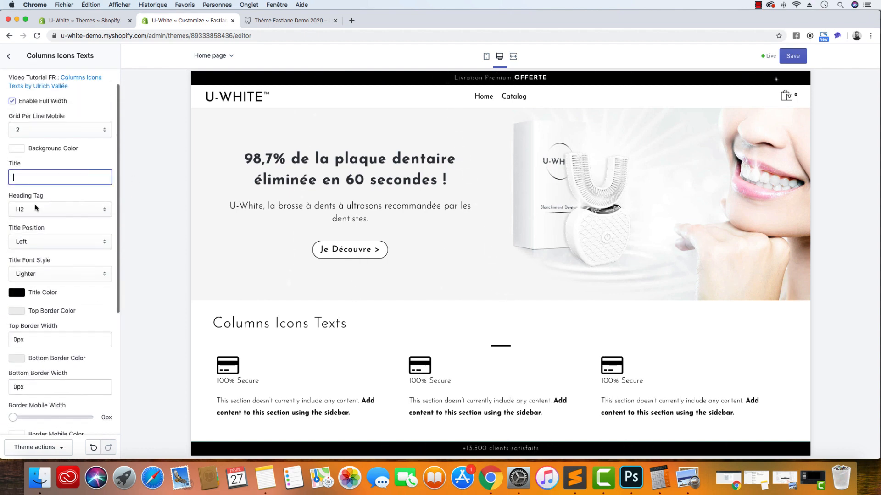
Set the section's Border Mobile Color to #F7F7F7 and enable Apply Section Effect
scroll(74, 289, "down", 3)
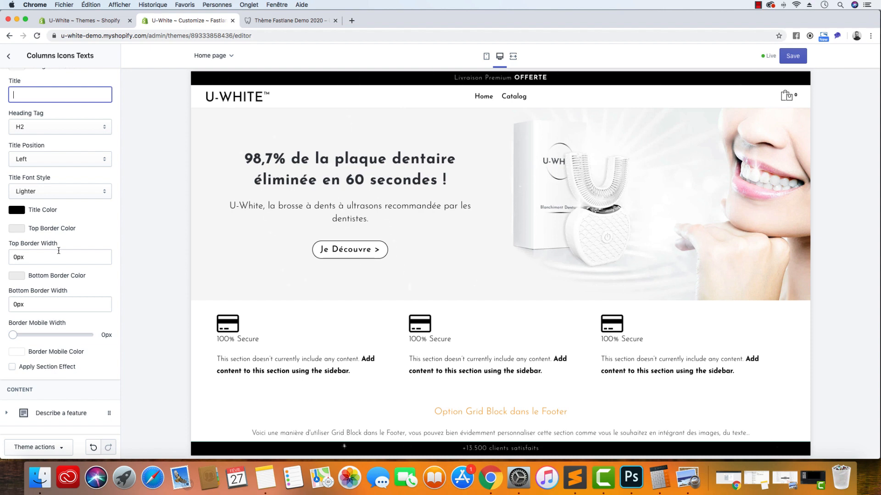
scroll(61, 249, "down", 4)
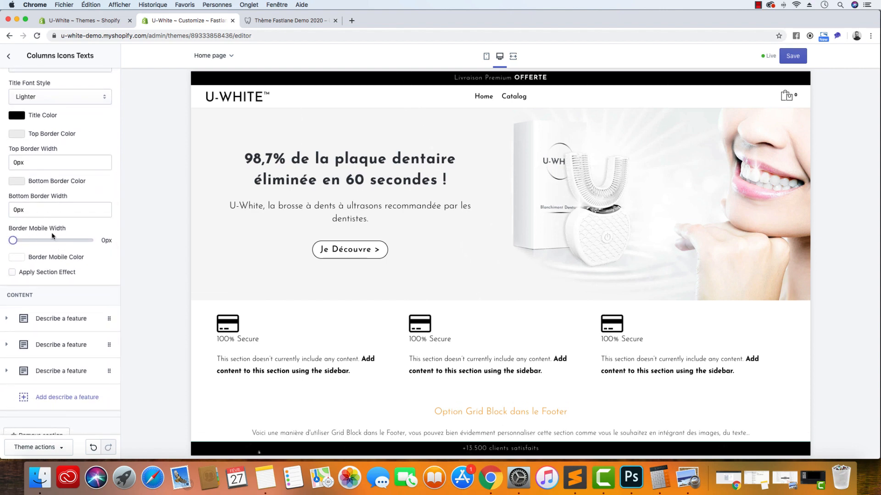
left_click(17, 258)
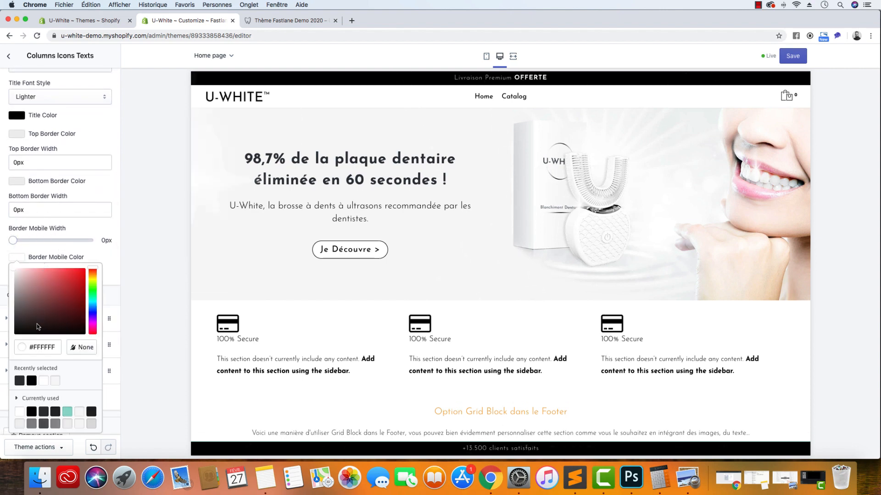
left_click_drag(39, 348, 92, 351)
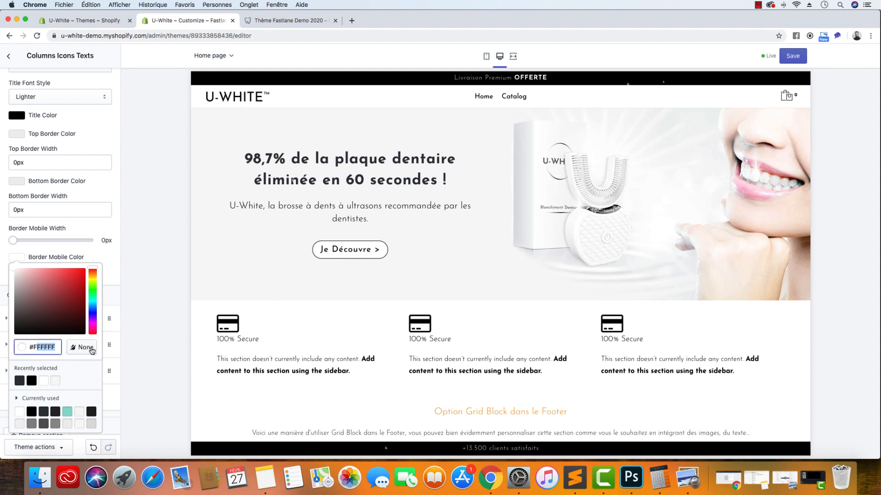
type("7F7F7")
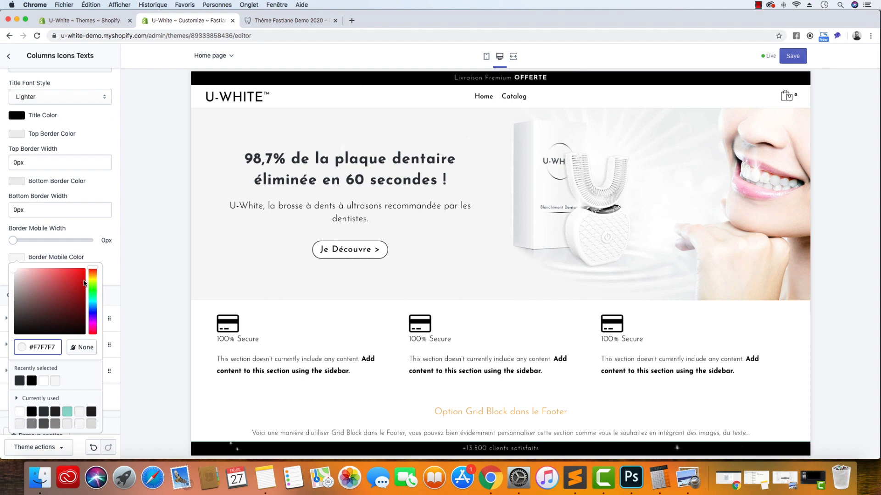
left_click(115, 258)
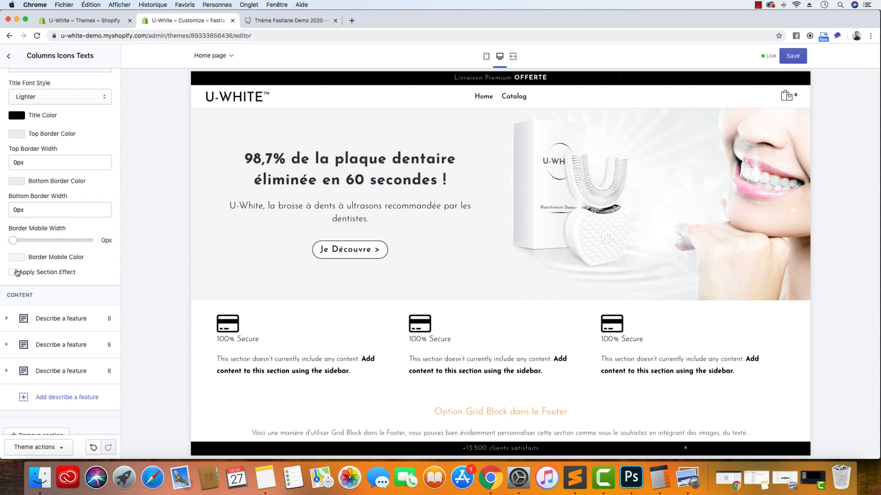
scroll(65, 275, "down", 1)
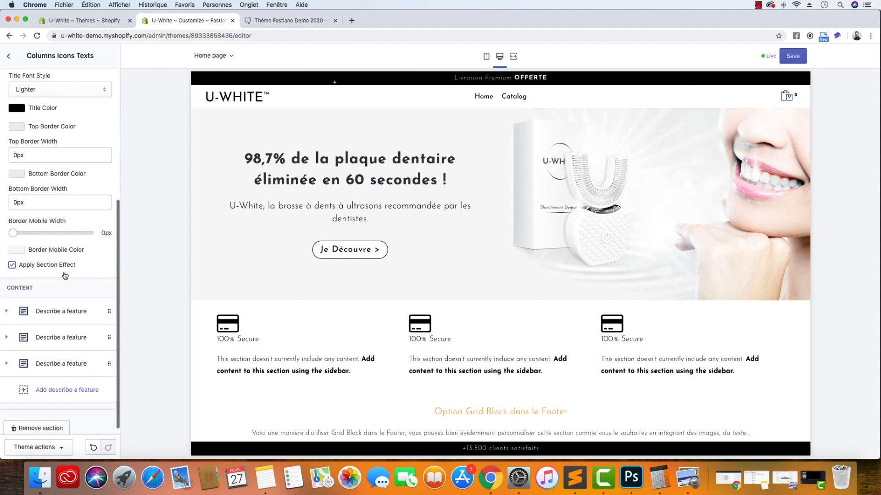
Add a fourth feature block to the section and set its container width to 25%
scroll(276, 361, "down", 10)
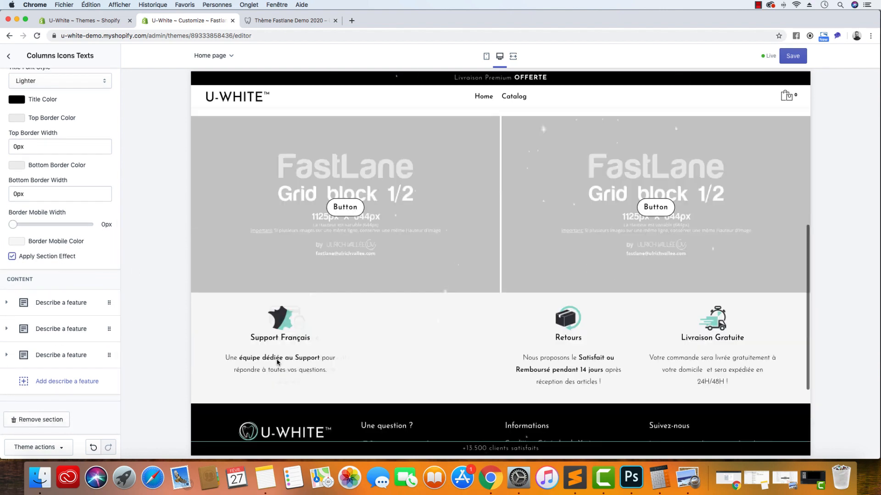
scroll(277, 363, "up", 6)
scroll(277, 363, "up", 3)
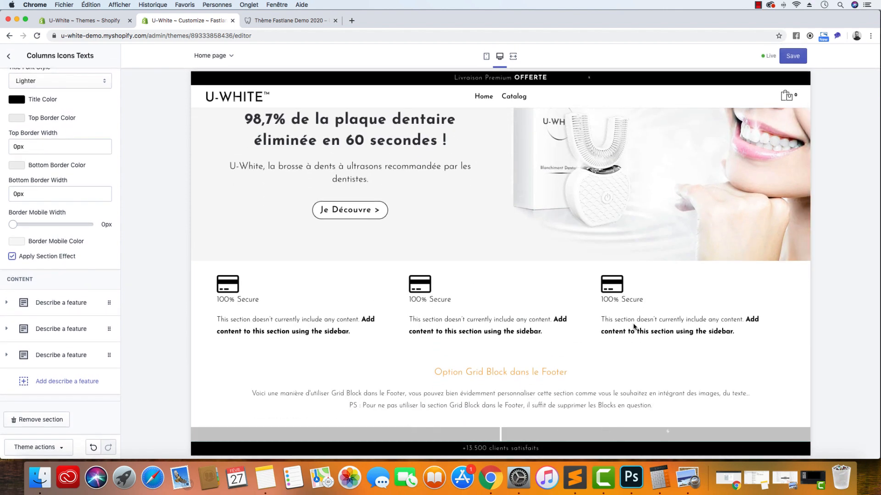
left_click(57, 381)
scroll(44, 394, "down", 10)
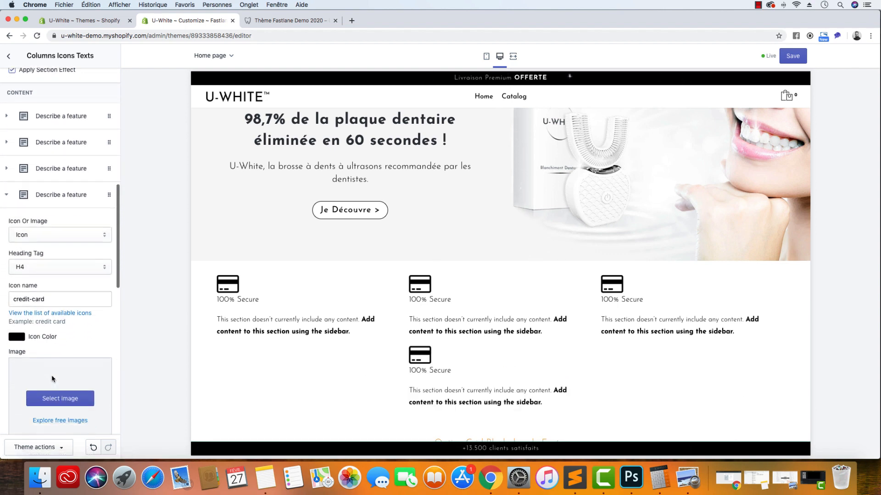
scroll(36, 362, "down", 4)
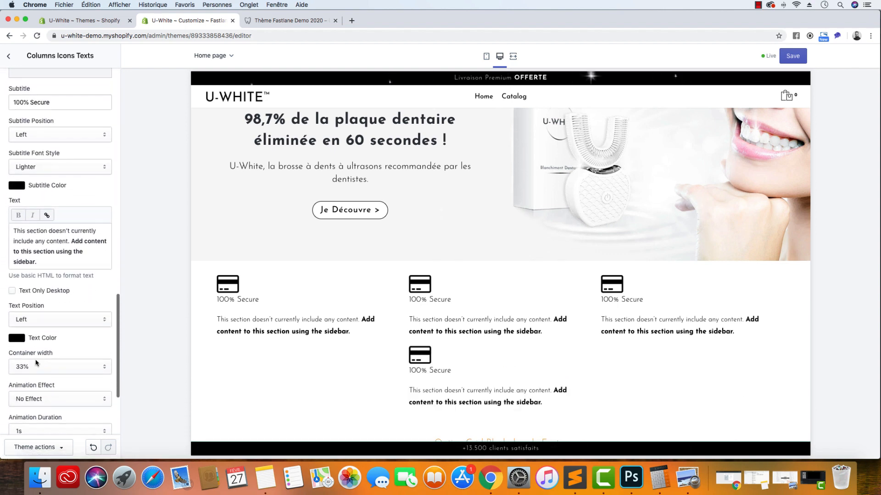
left_click(49, 353)
left_click(54, 341)
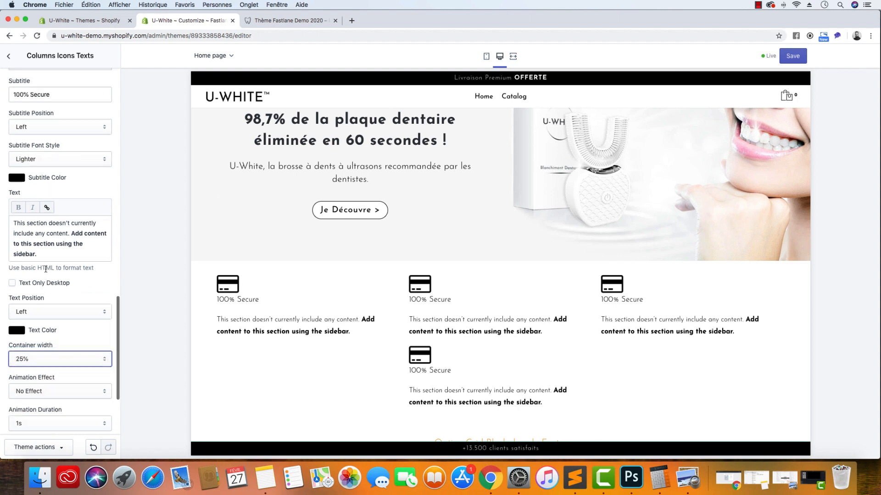
Set the container width of the third feature block to 25%
scroll(46, 273, "up", 10)
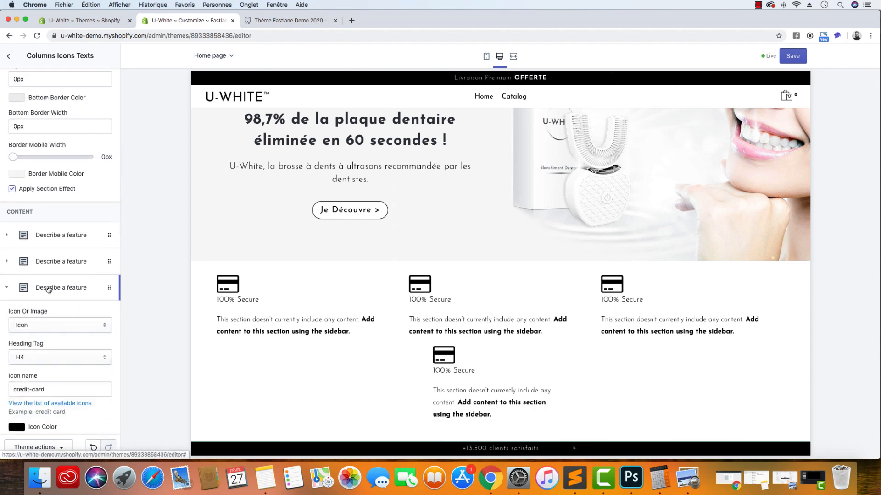
scroll(48, 282, "down", 10)
scroll(50, 291, "down", 7)
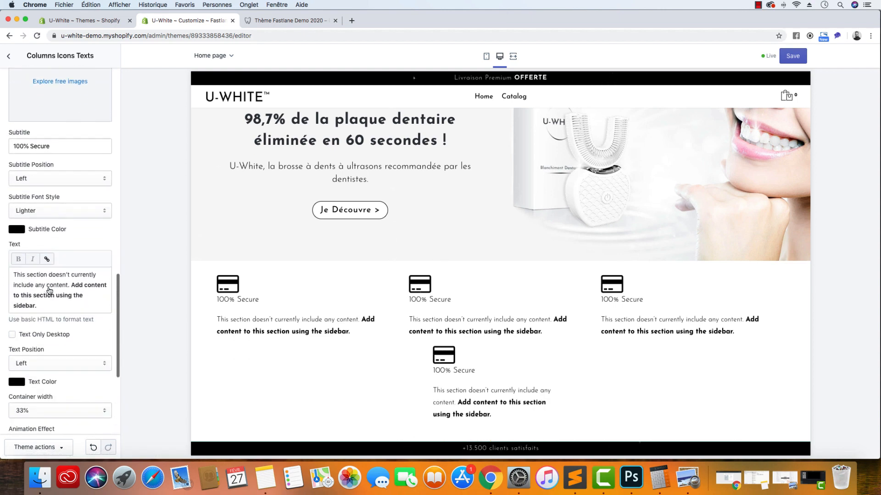
scroll(52, 286, "down", 5)
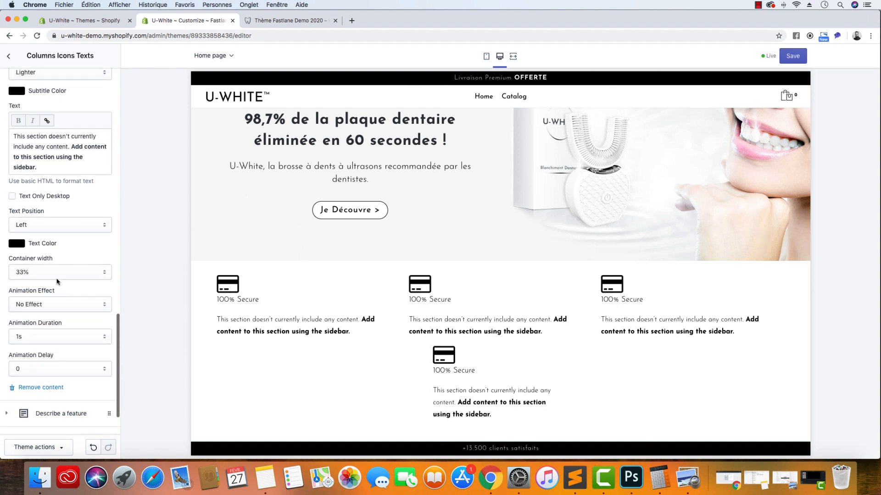
left_click(57, 273)
left_click(61, 266)
Set the container width of the second feature block to 25%
scroll(45, 183, "up", 14)
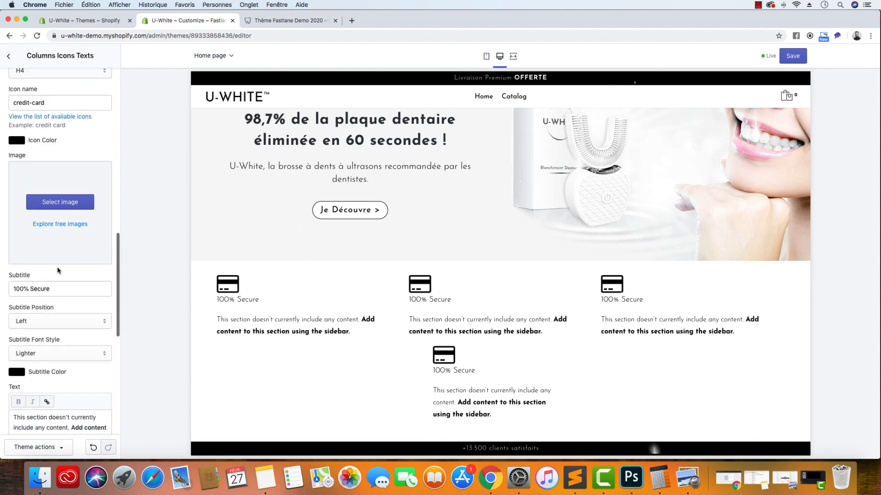
scroll(44, 184, "up", 16)
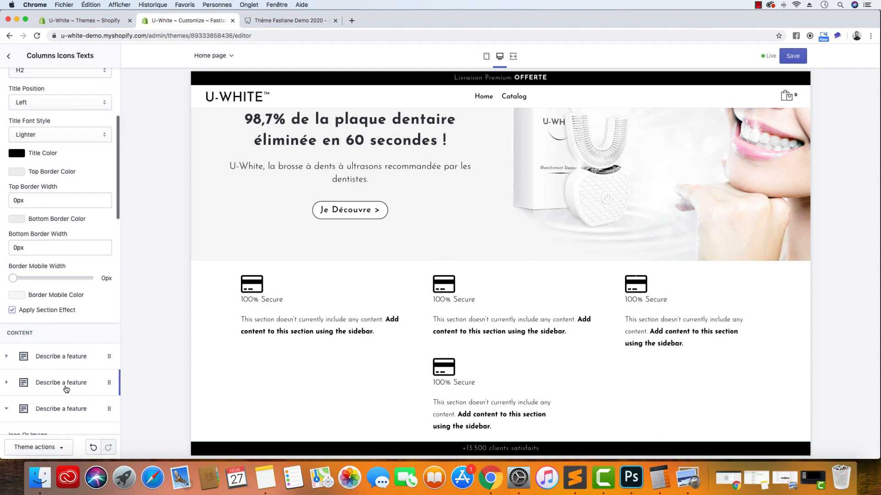
scroll(39, 304, "down", 14)
scroll(40, 307, "down", 15)
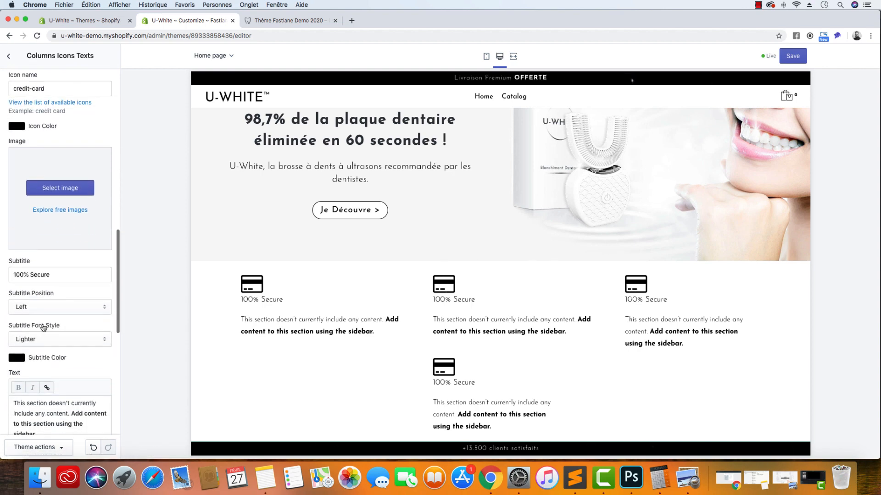
left_click(54, 312)
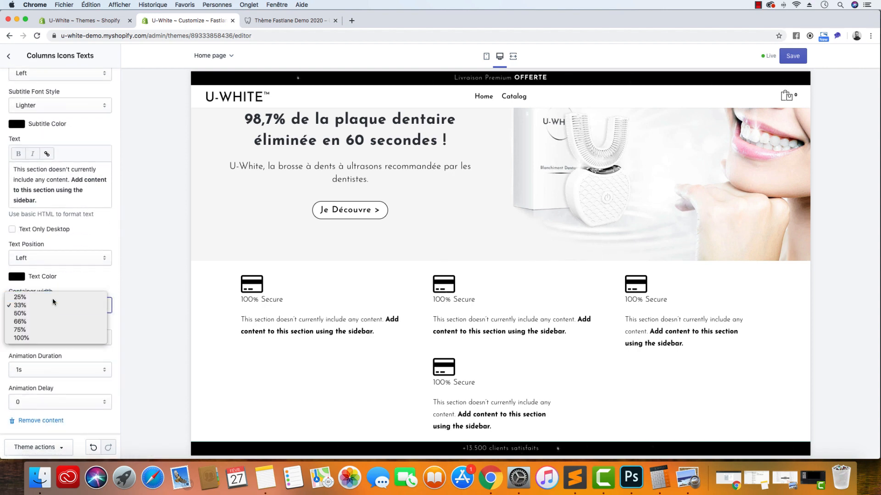
left_click(53, 297)
Set the container width of the first feature block to 25%
scroll(53, 306, "up", 8)
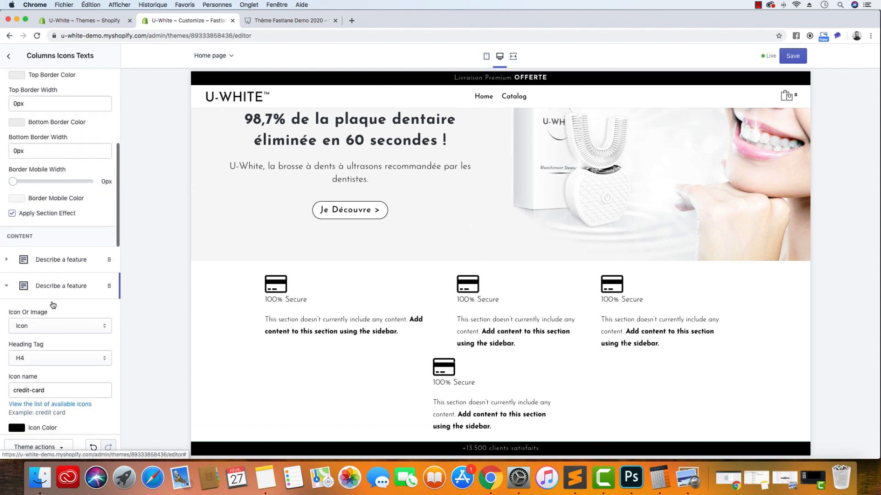
scroll(50, 293, "down", 15)
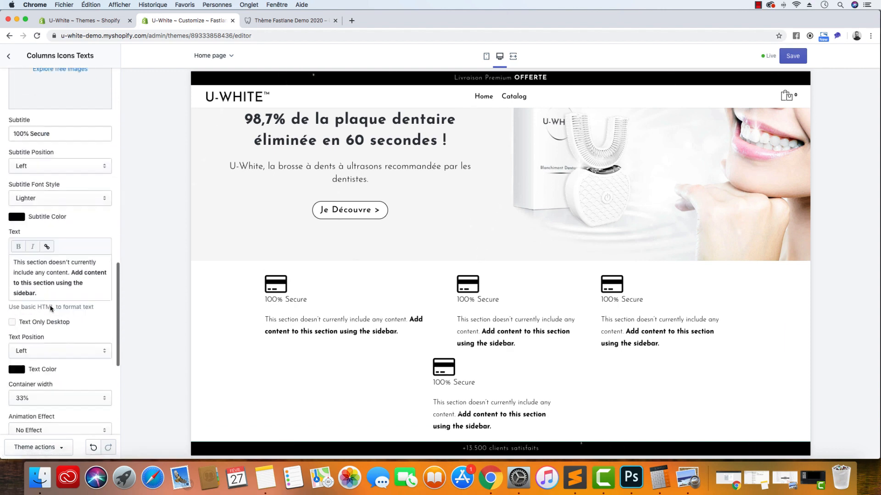
left_click(51, 340)
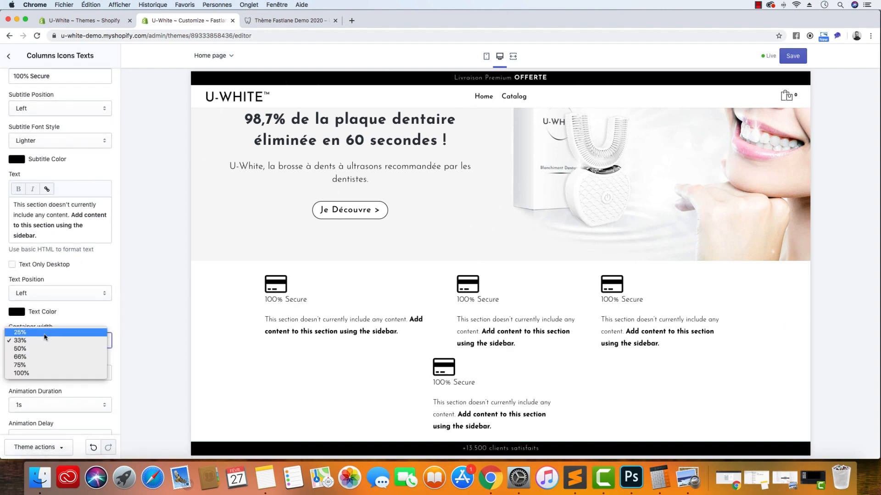
left_click(28, 330)
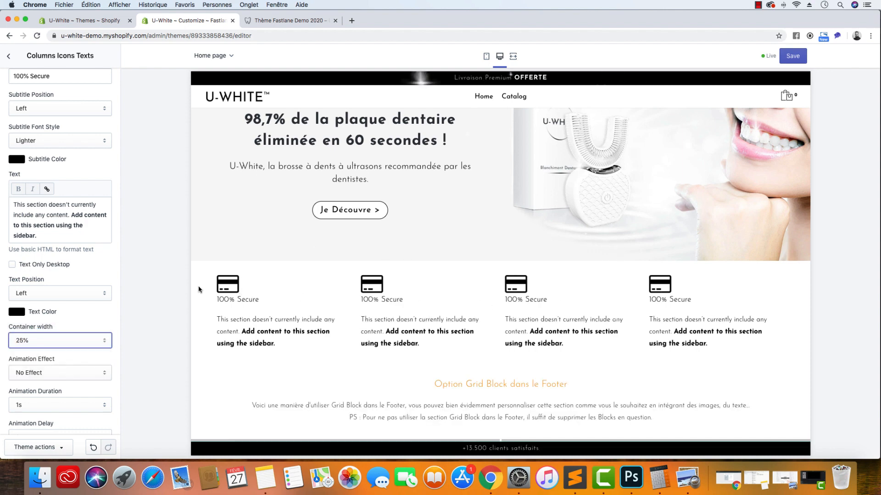
Preview the four feature blocks in the mobile layout
left_click(487, 59)
scroll(491, 238, "down", 4)
scroll(490, 238, "up", 2)
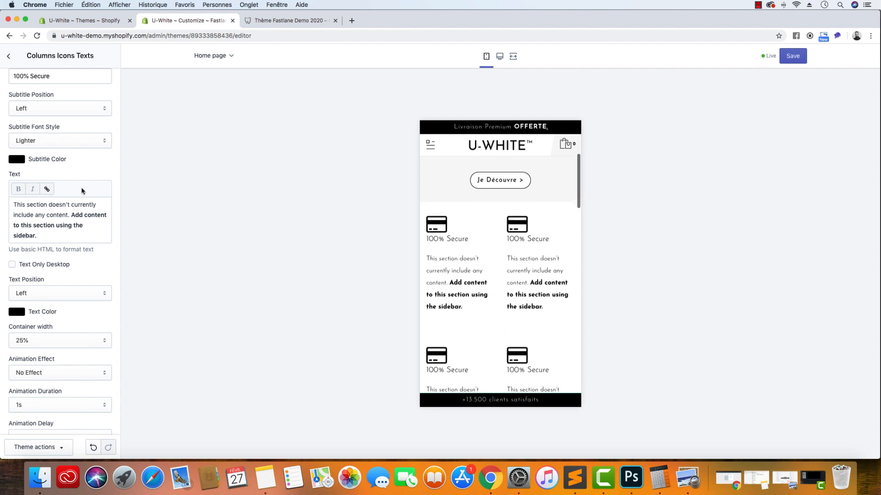
Set the first feature block to use an image instead of an icon and open its image library
scroll(64, 192, "up", 12)
scroll(55, 175, "down", 6)
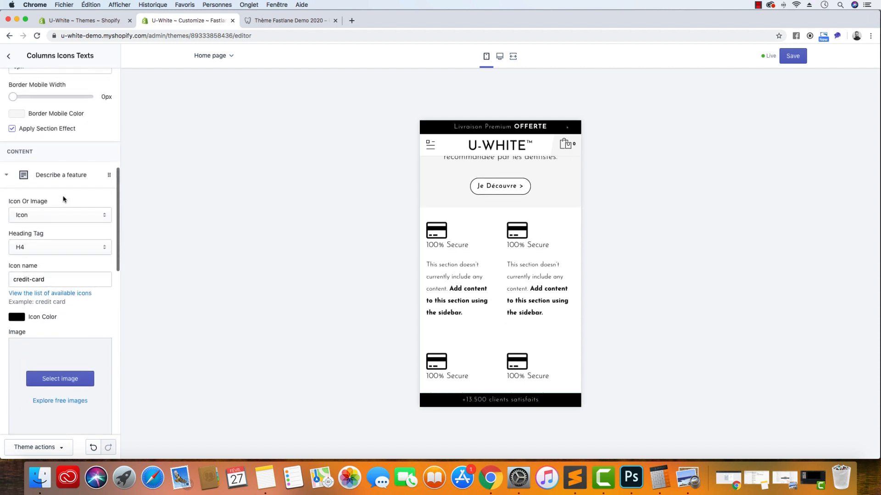
left_click(22, 201)
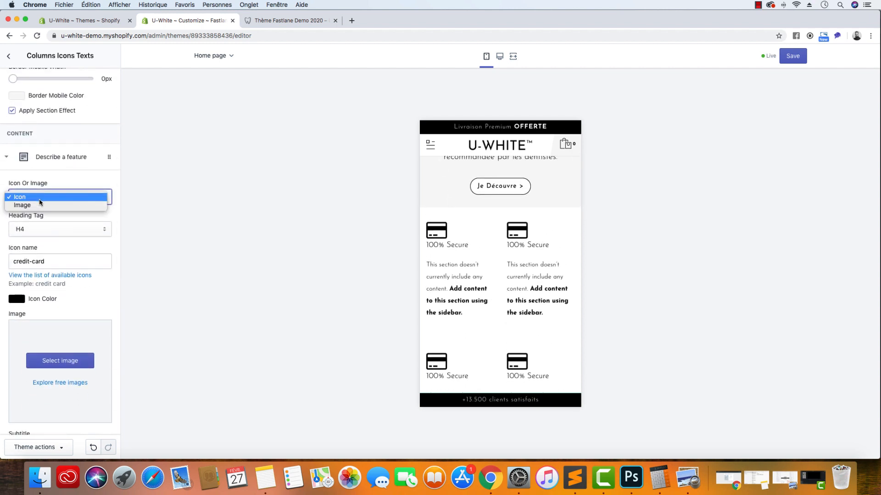
left_click(23, 205)
left_click(71, 360)
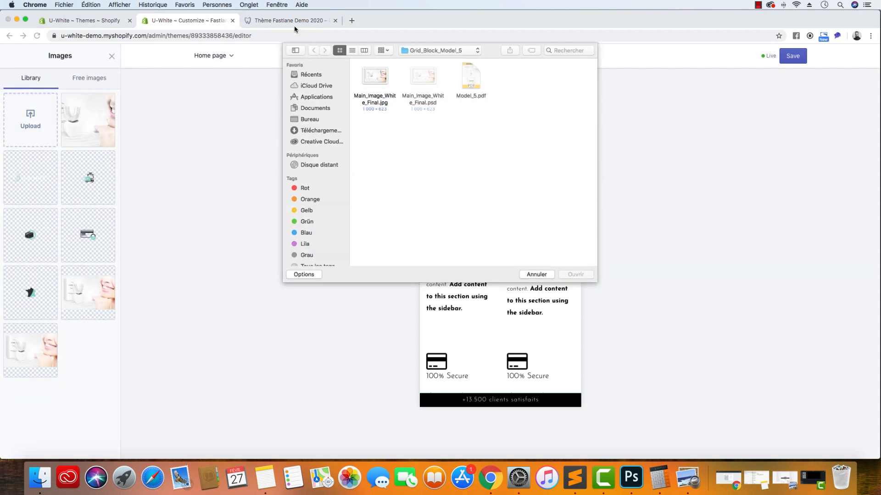
left_click(435, 52)
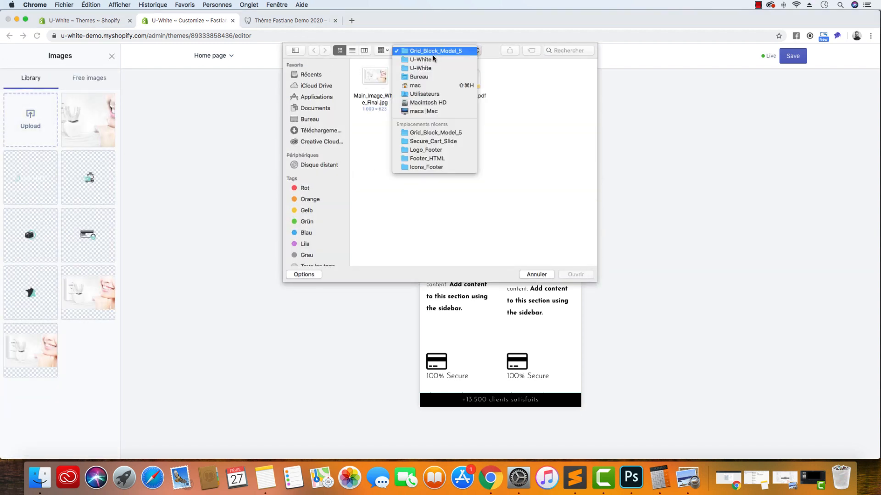
left_click(428, 61)
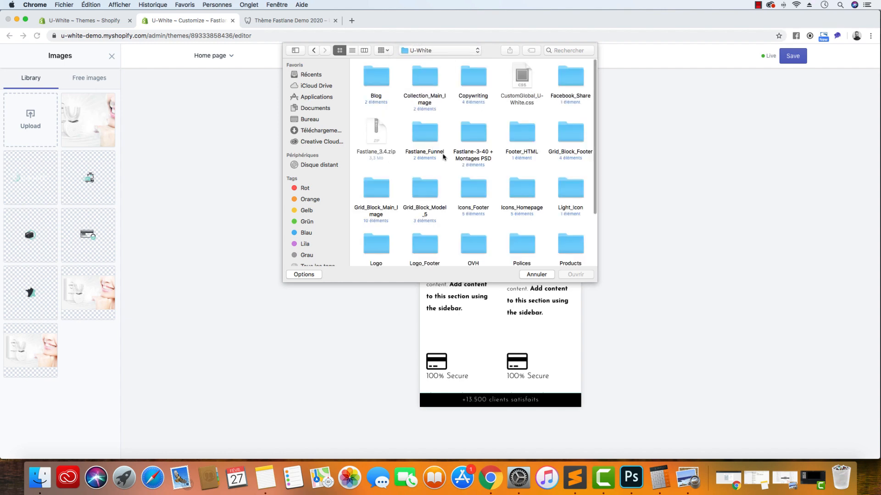
double_click(532, 188)
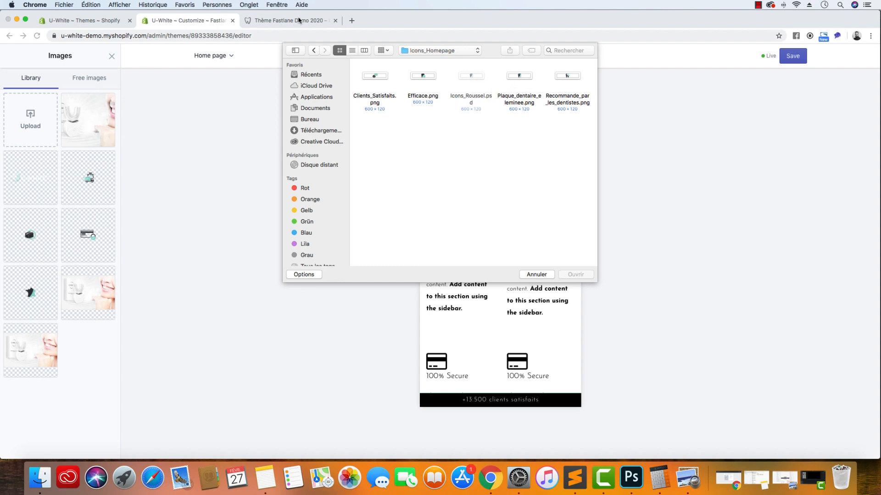
left_click(536, 274)
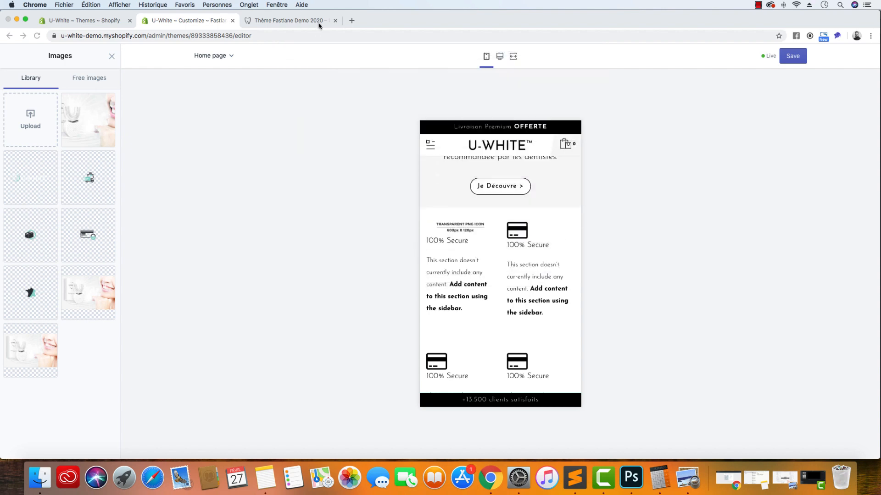
Copy the caption "98,7% de la plaque dentaire éliminée" from the uwhite.fr home page and return to the theme editor
key("ctrl+Tab")
scroll(234, 293, "down", 3)
left_click_drag(175, 330, 67, 329)
right_click(94, 329)
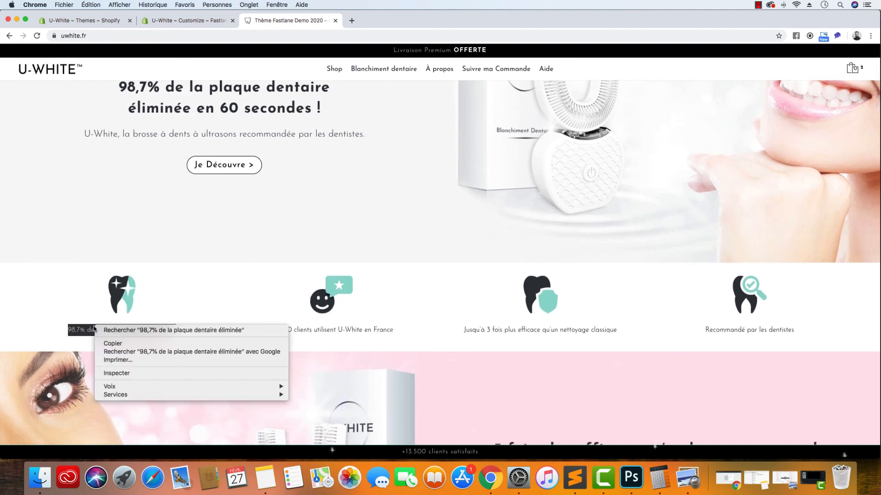
left_click(120, 344)
left_click(209, 20)
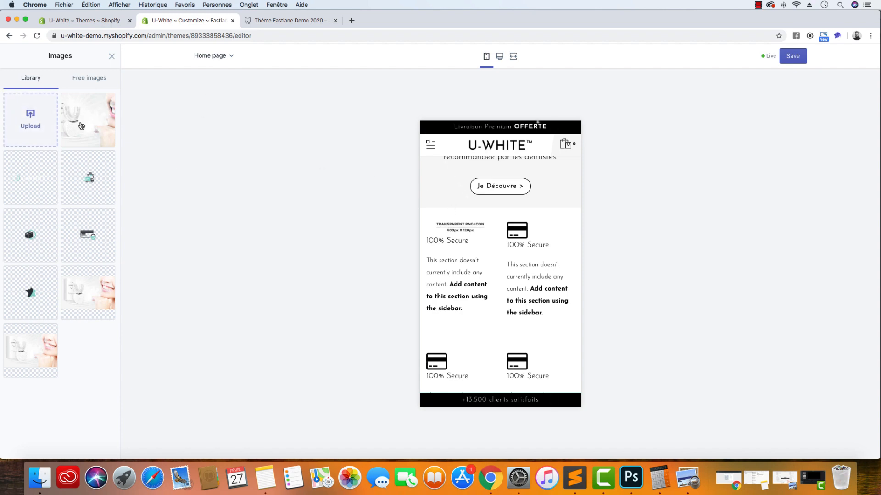
Upload Plaque_dentaire_eleminee.png from the Icons_Homepage folder as the first feature block's image, and switch the preview to desktop
left_click(429, 51)
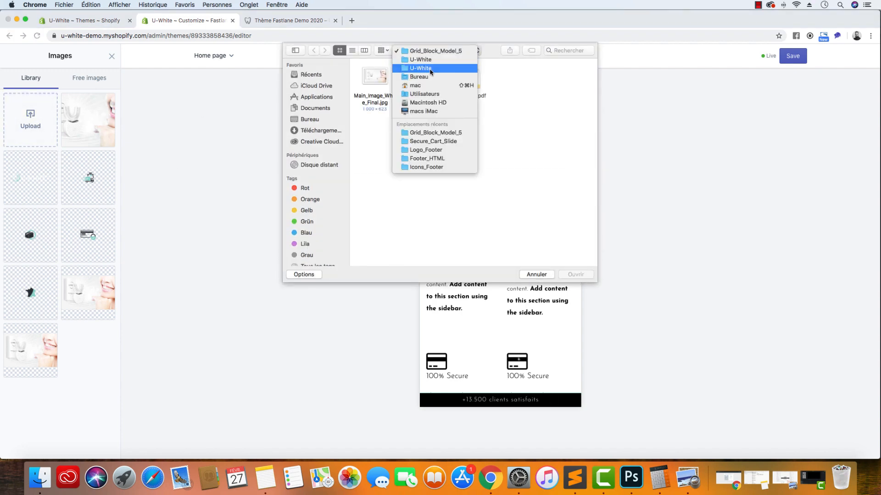
left_click(431, 65)
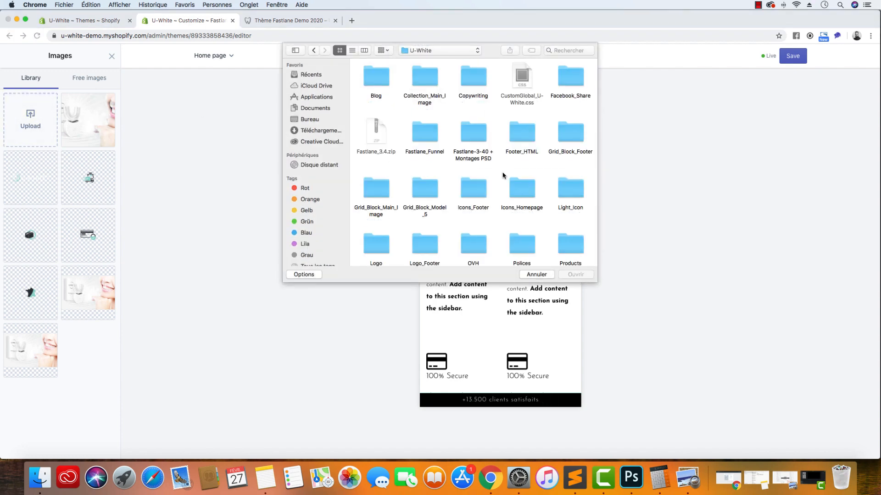
double_click(521, 193)
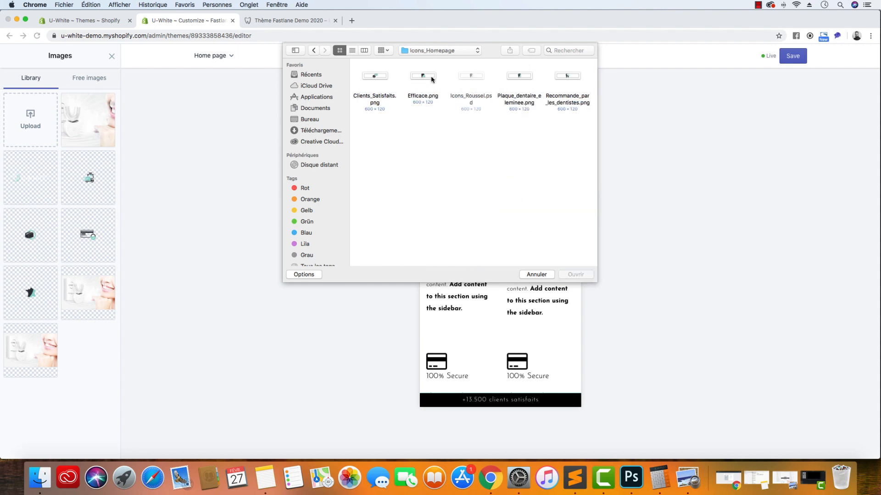
left_click(430, 77)
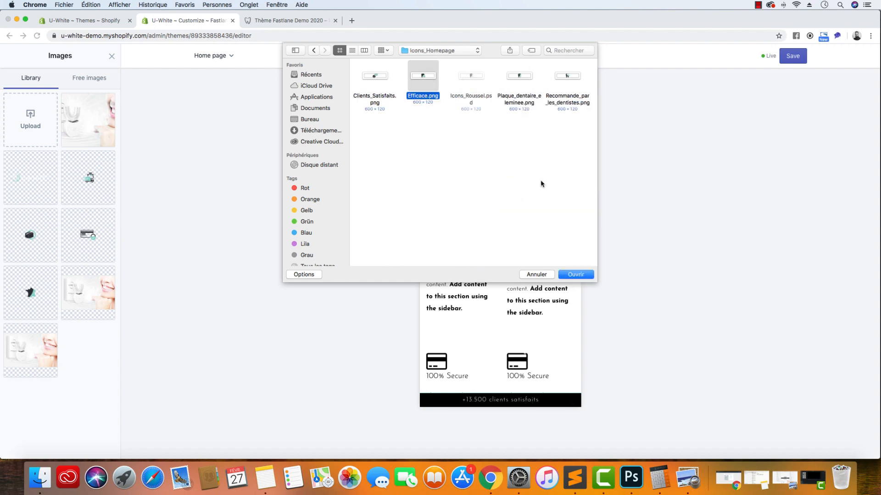
key("Right")
key("Right")
left_click(585, 274)
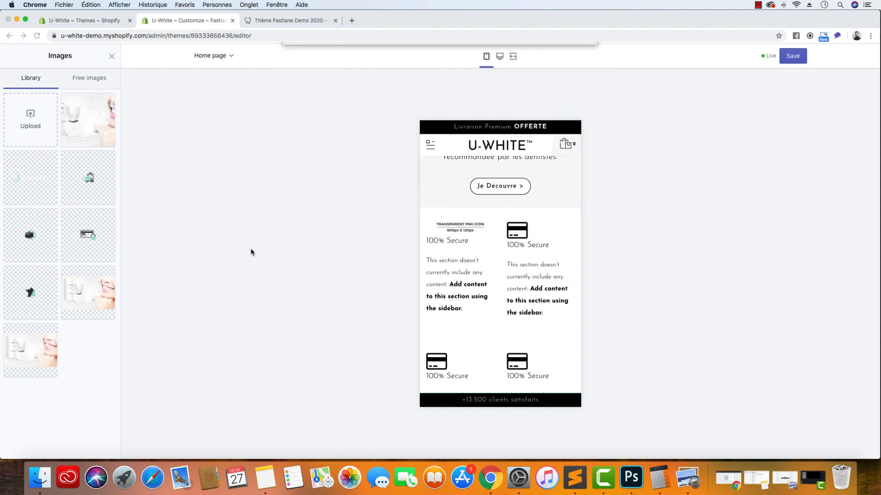
left_click(500, 56)
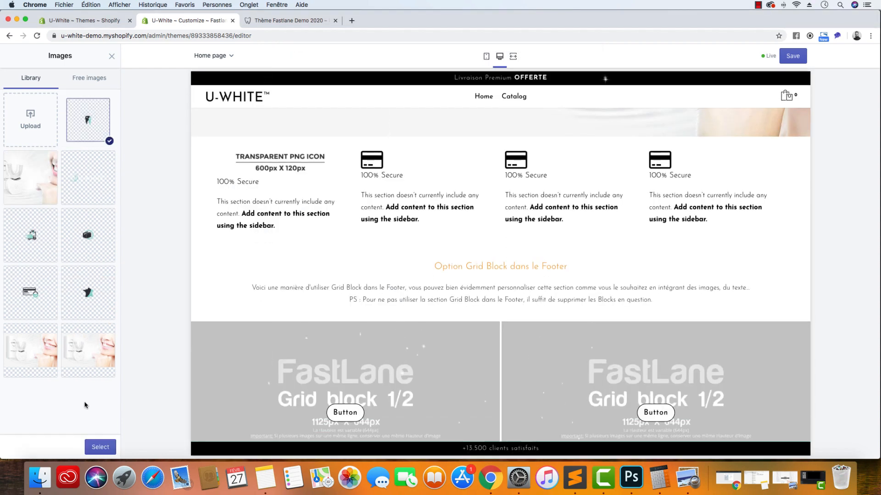
left_click(102, 448)
Clear the first feature block's subtitle and replace its text with "98,7% de la plaque dentaire éliminée"
scroll(82, 293, "down", 6)
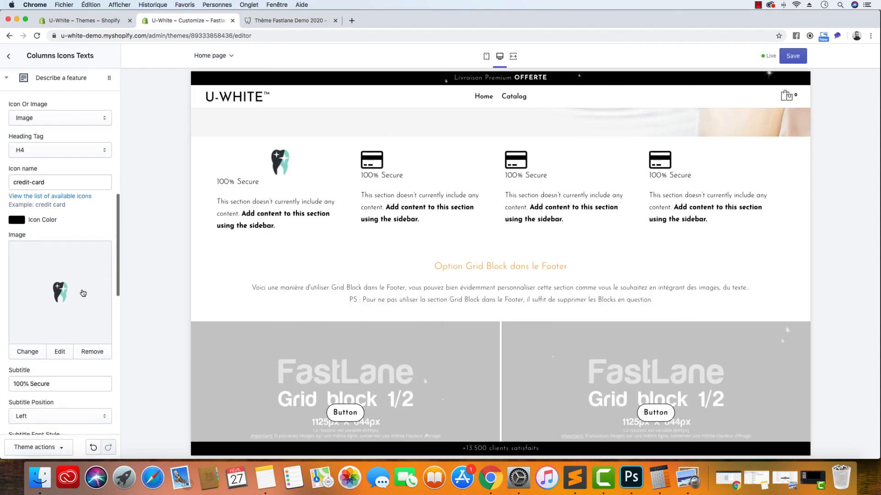
left_click(53, 316)
key("super+a")
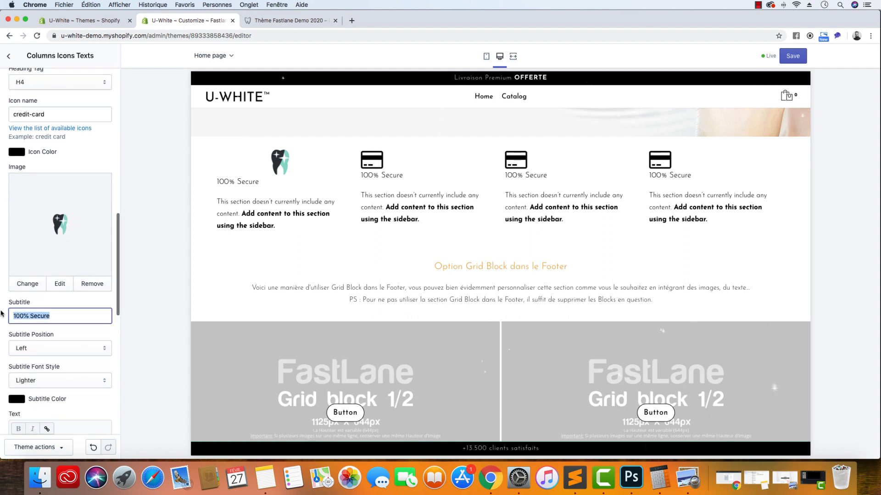
key("BackSpace")
scroll(32, 311, "down", 5)
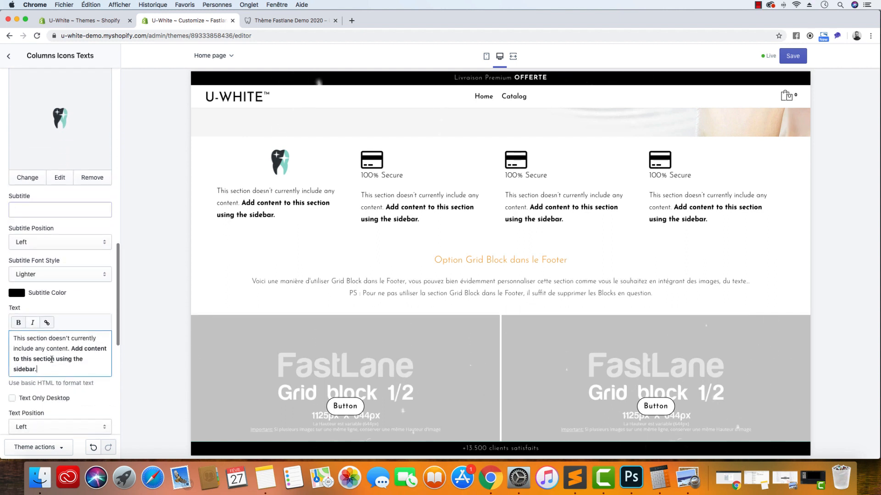
left_click(83, 358)
key("super+a")
type("98,7% de la plaque dentaire éliminée")
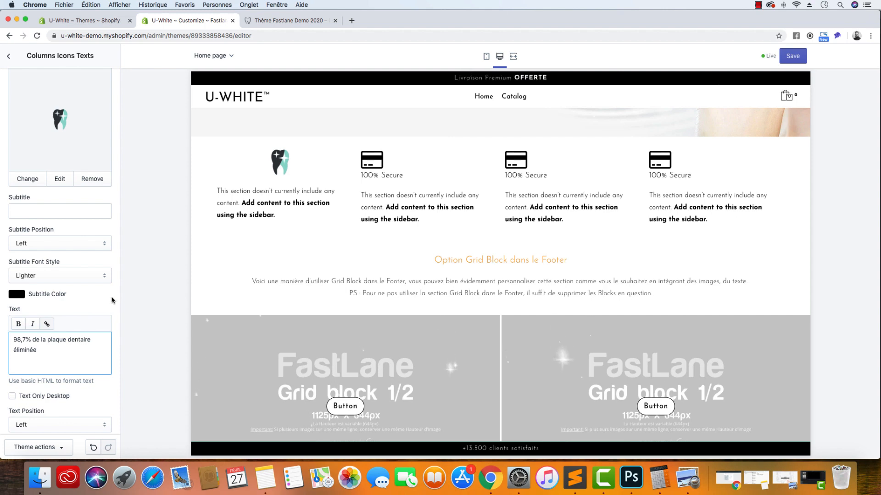
scroll(111, 301, "down", 3)
scroll(92, 316, "down", 3)
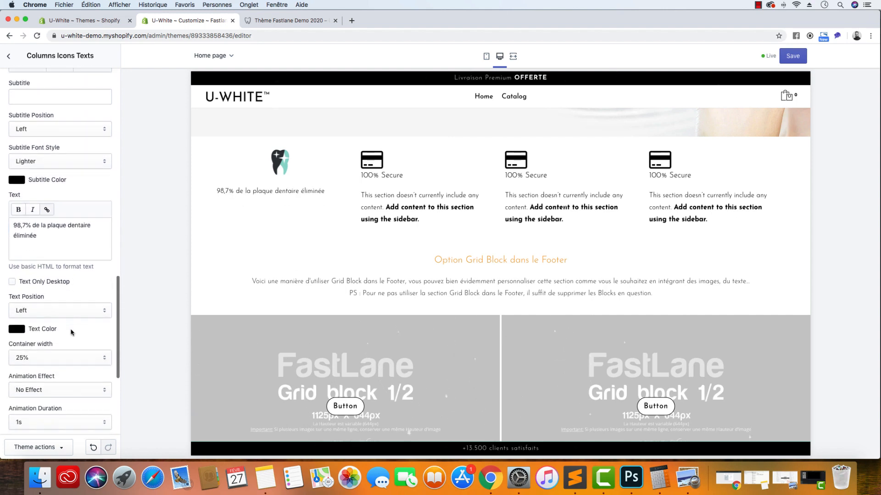
left_click(17, 310)
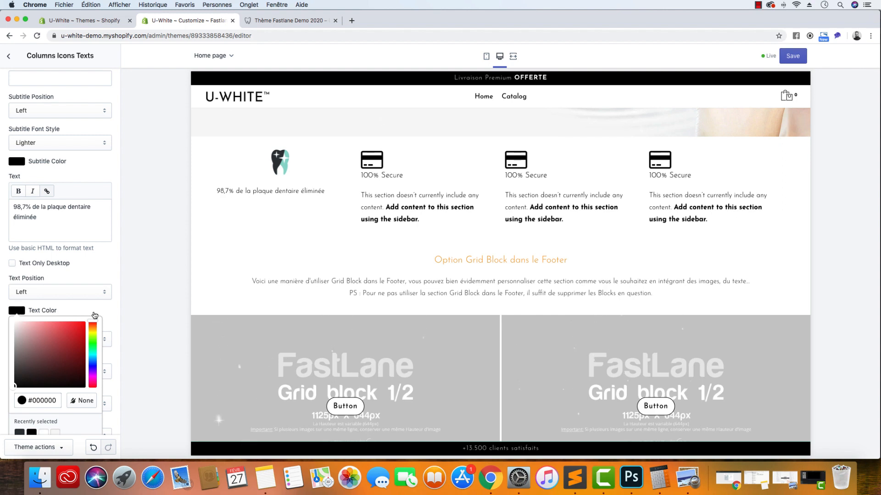
left_click(115, 301)
Give the first feature block the fadeInLeft animation effect with a 1s delay
scroll(81, 324, "down", 3)
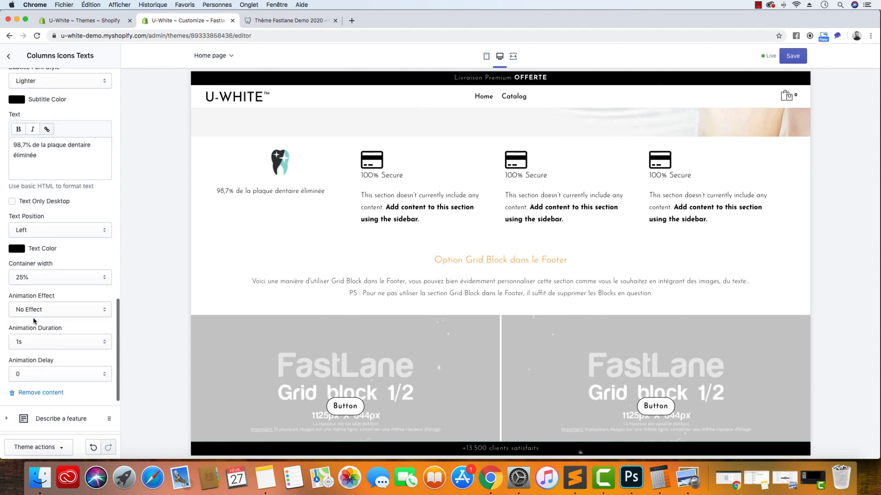
left_click(42, 311)
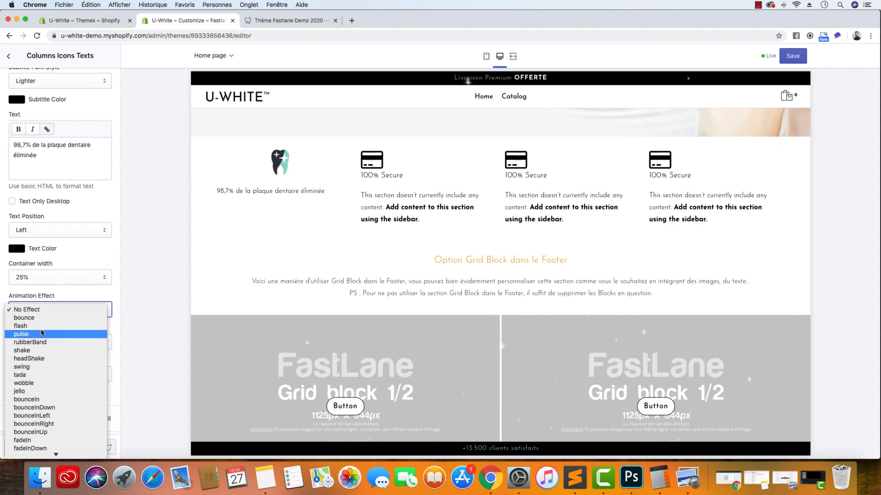
scroll(52, 316, "down", 5)
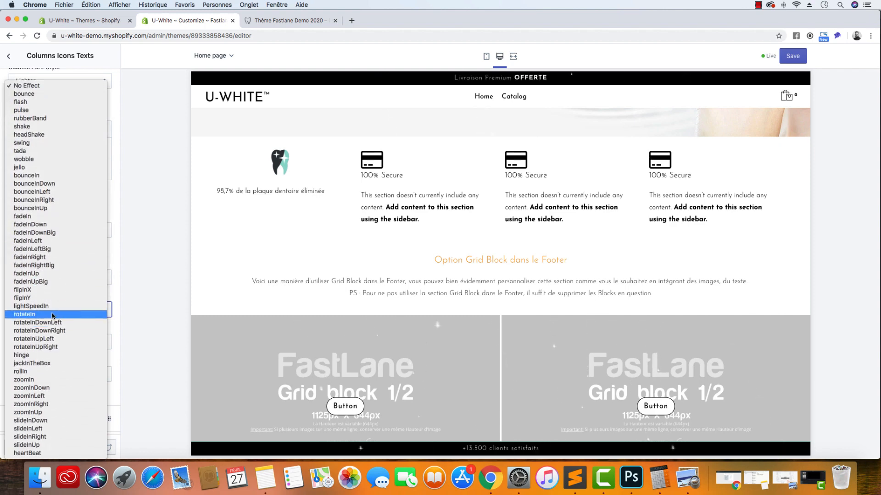
left_click(56, 240)
left_click(56, 374)
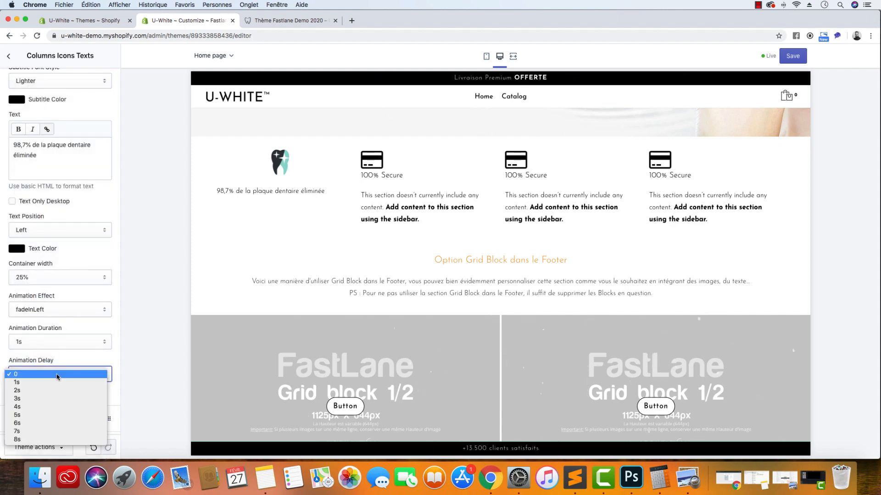
left_click(55, 384)
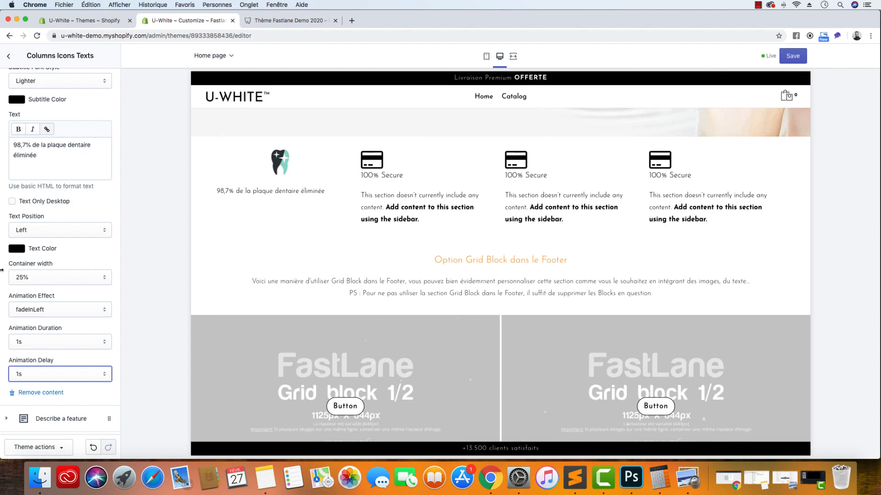
Expand the second feature block and copy the caption "+13.500 clients utilisent U-White en France" from the uwhite.fr home page
scroll(79, 305, "down", 5)
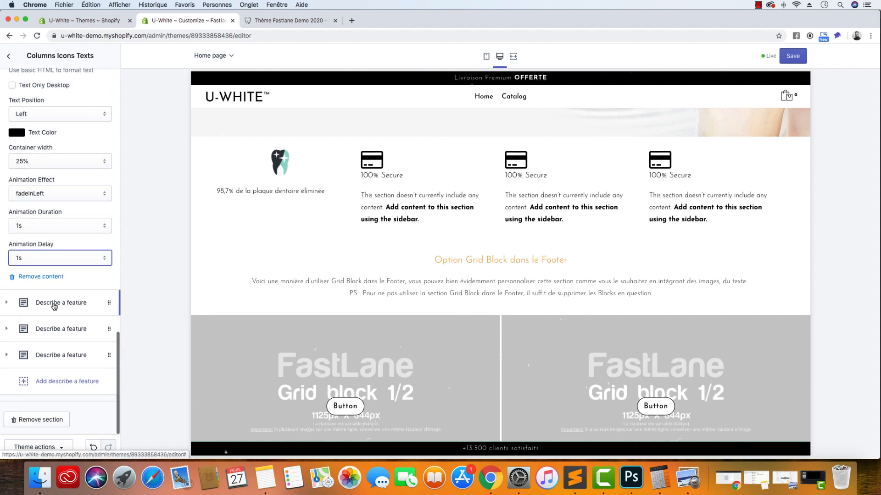
left_click(53, 304)
scroll(53, 306, "up", 4)
left_click(282, 21)
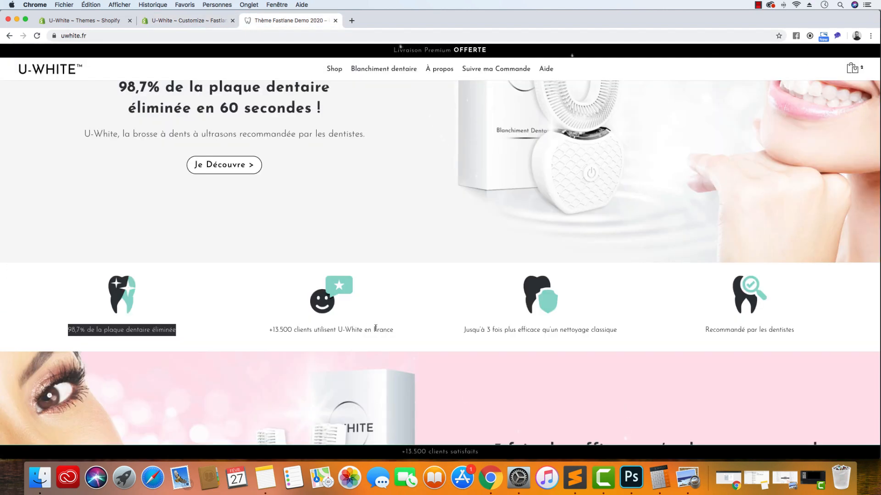
left_click_drag(400, 331, 268, 331)
right_click(291, 331)
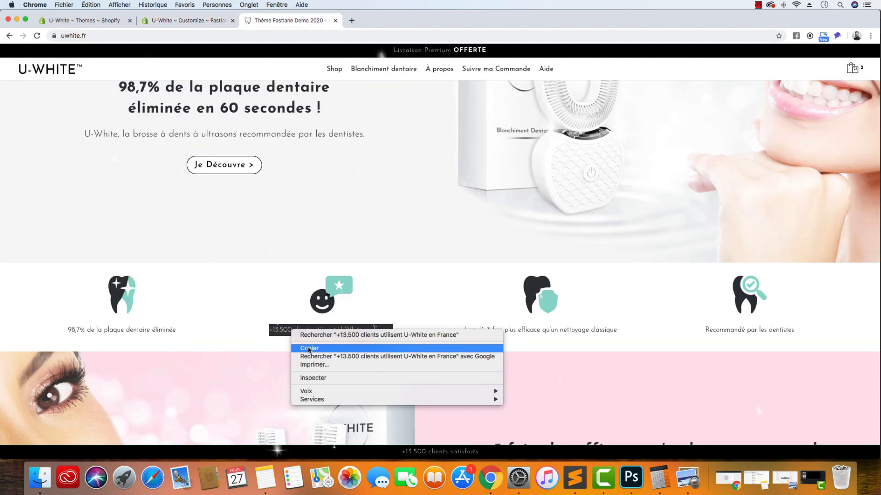
left_click(309, 348)
left_click(188, 20)
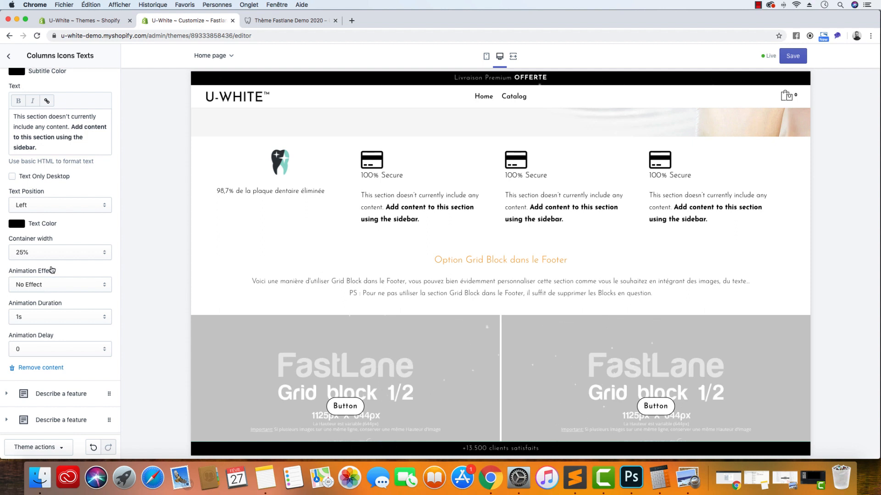
Set the second feature block's animation effect to fadeInLeft
left_click(44, 283)
scroll(62, 339, "down", 5)
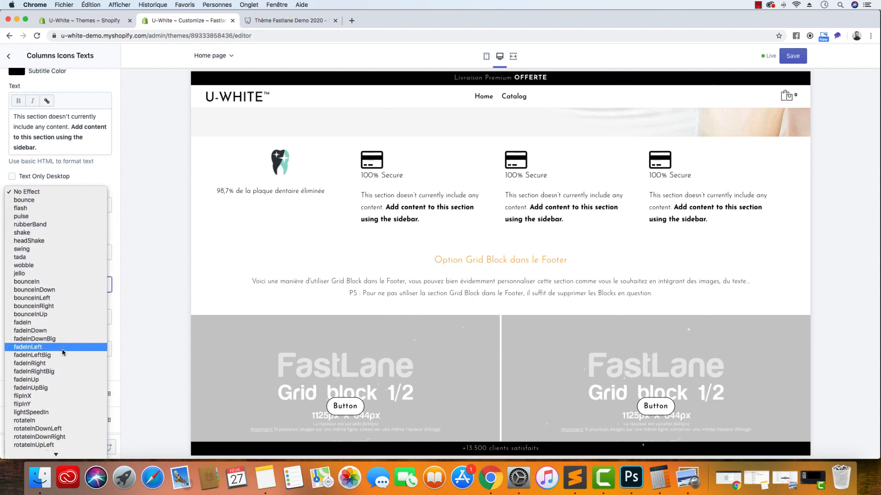
left_click(61, 340)
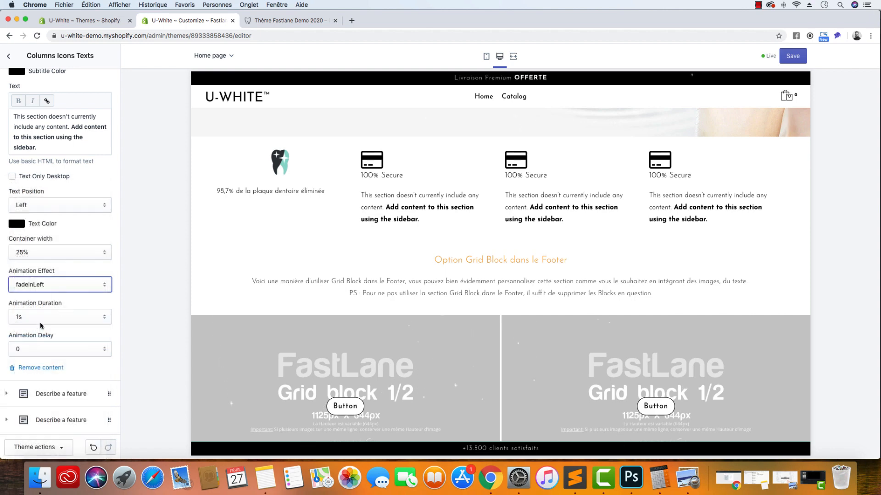
Replace the second feature block's text with "+13.500 clients utilisent U-White en France" and clear its subtitle
scroll(88, 288, "up", 8)
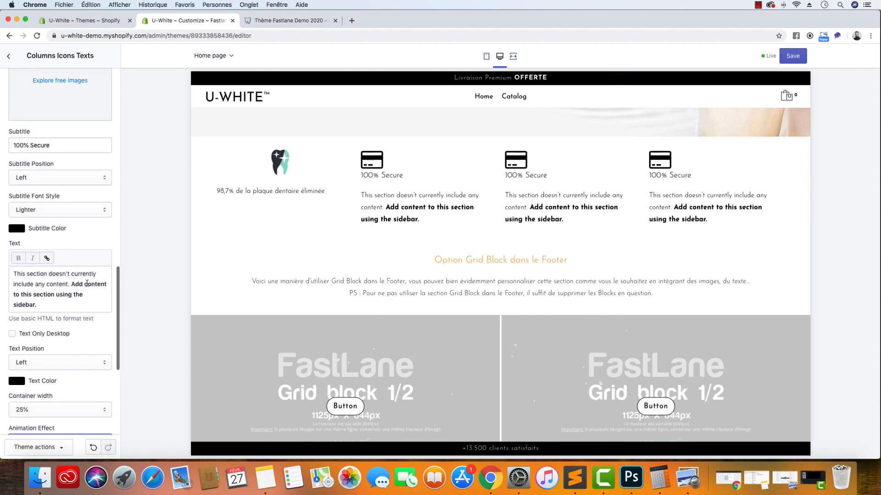
triple_click(59, 323)
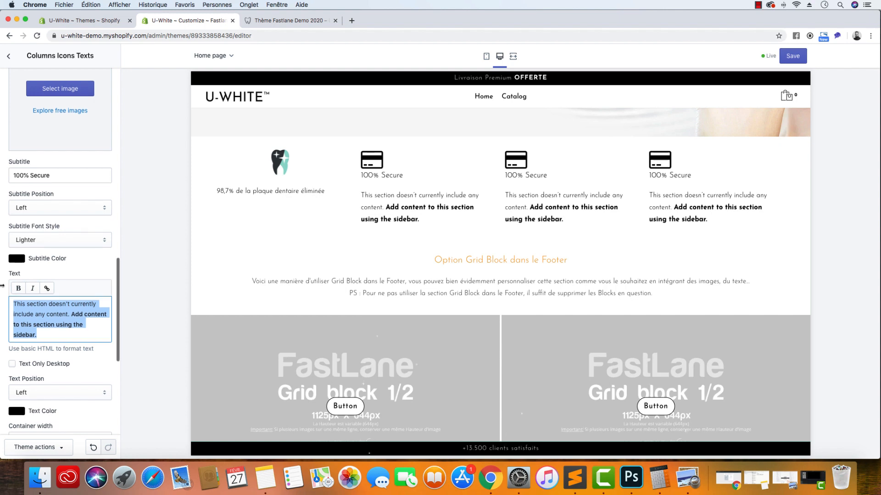
key("super+v")
left_click(69, 176)
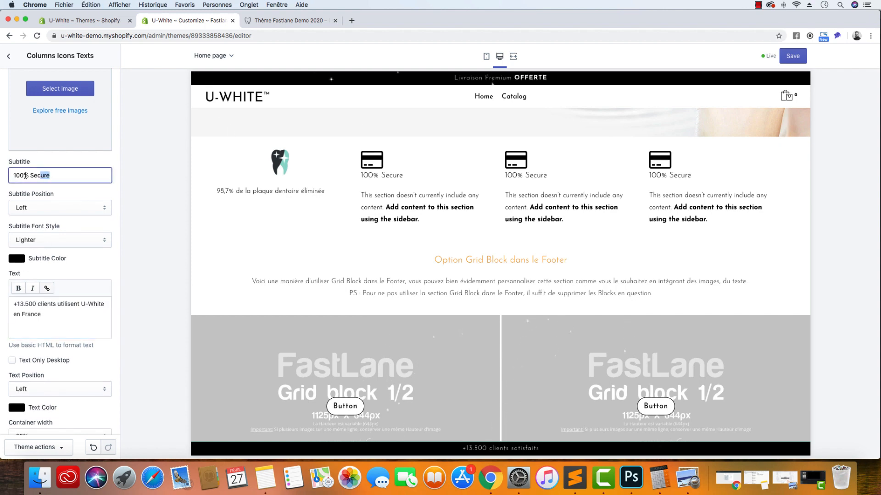
key("super+a")
key("BackSpace")
Switch the second feature block from icon to image and upload Clients_Satisfaits.png from the Icons_Homepage folder as its image
scroll(27, 191, "up", 6)
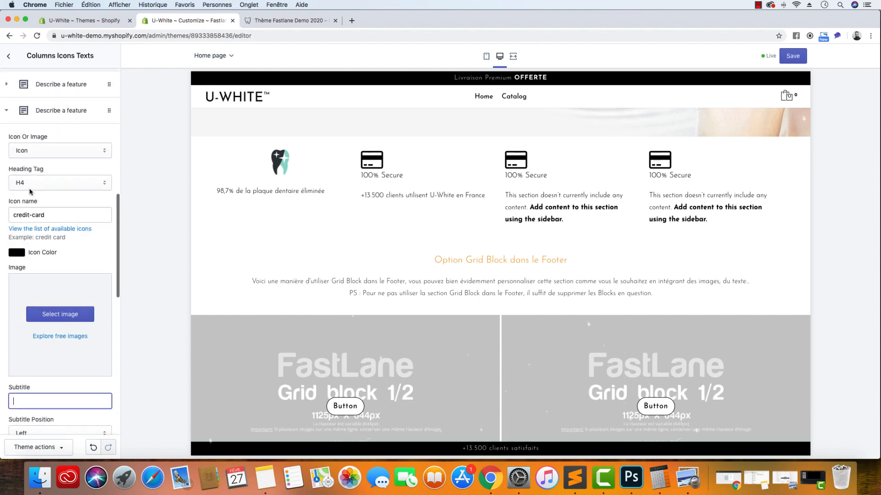
left_click(58, 202)
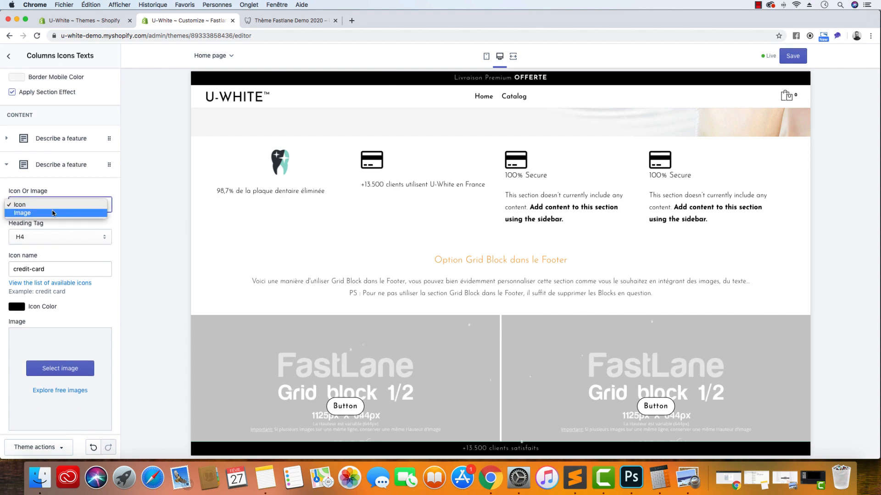
left_click(54, 212)
left_click(69, 368)
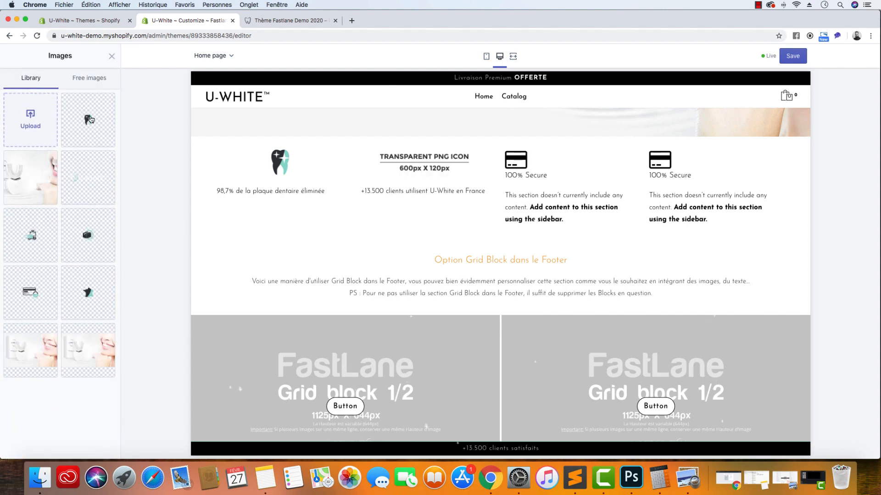
left_click(30, 118)
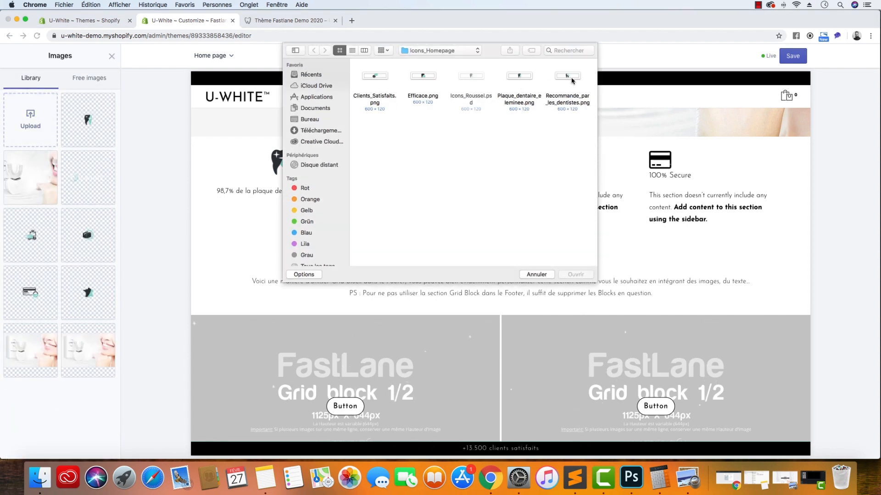
left_click(375, 80)
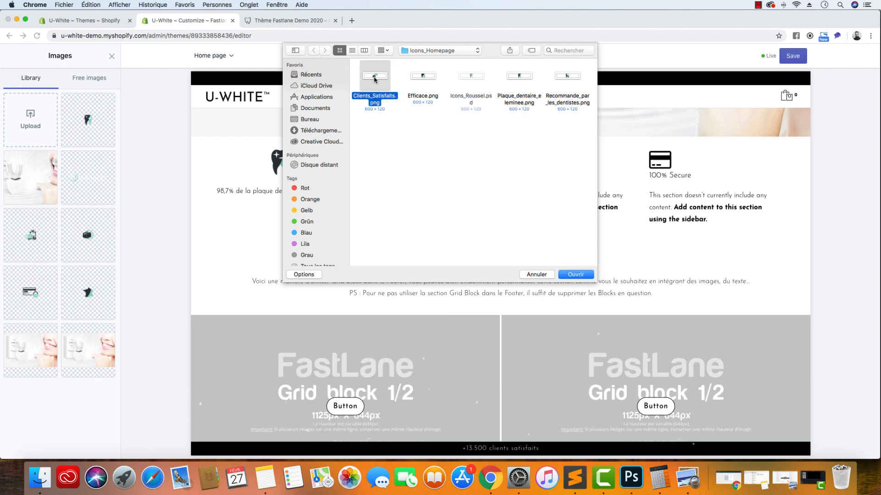
left_click(572, 273)
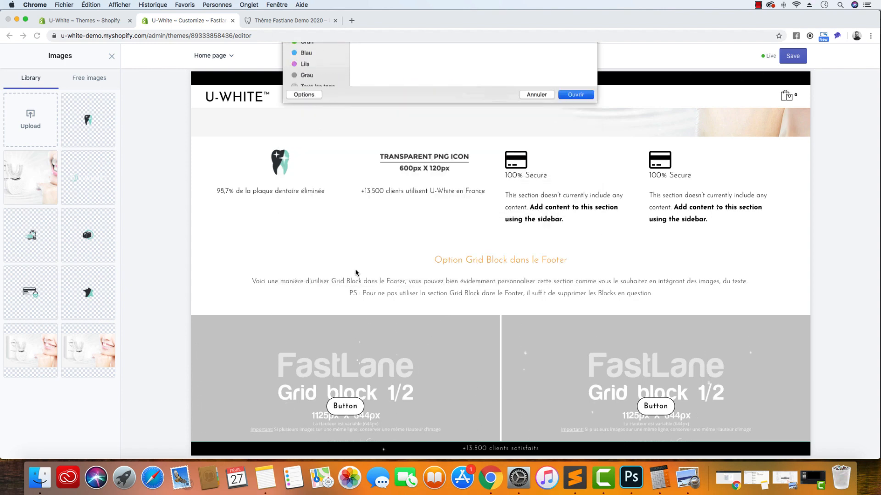
left_click(99, 444)
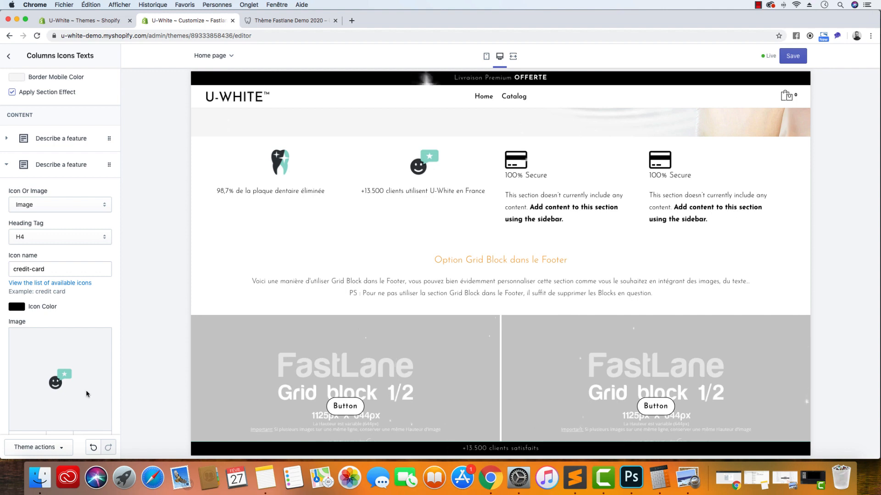
Set the second feature block's text position to Center
scroll(82, 359, "down", 15)
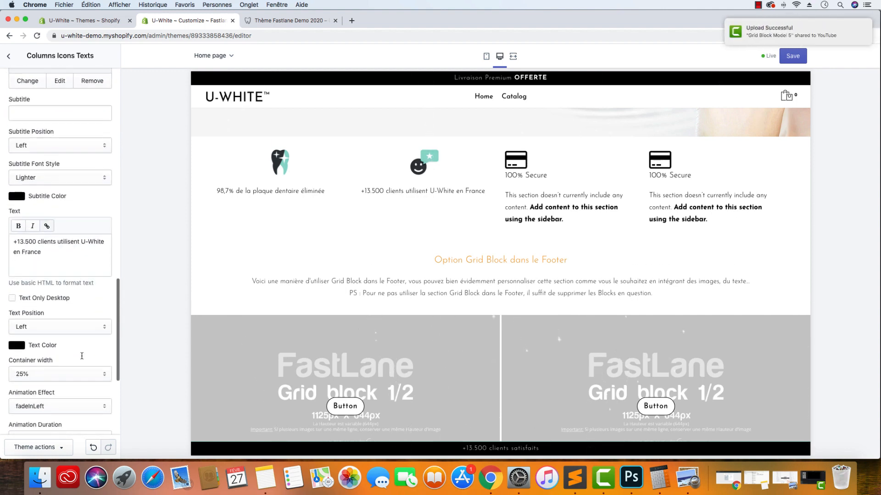
left_click(57, 273)
left_click(54, 277)
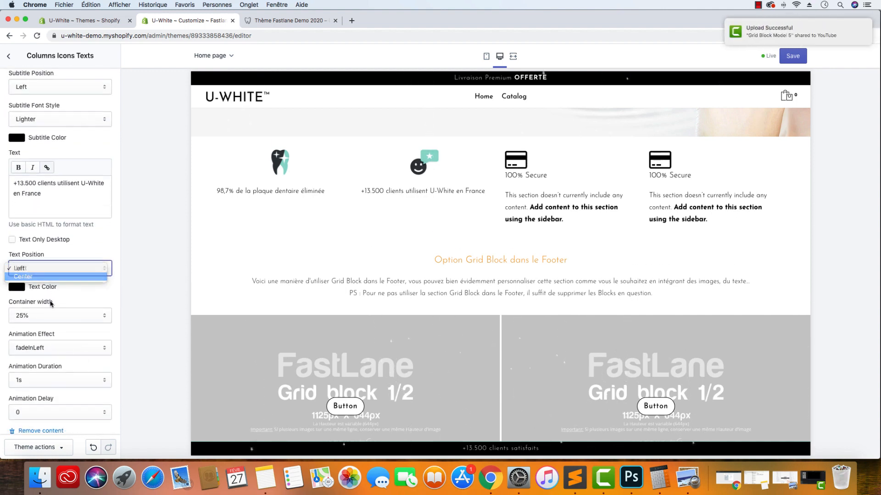
Reopen the first feature block and set its text position to Center
scroll(51, 304, "up", 11)
scroll(51, 304, "up", 2)
scroll(46, 306, "down", 12)
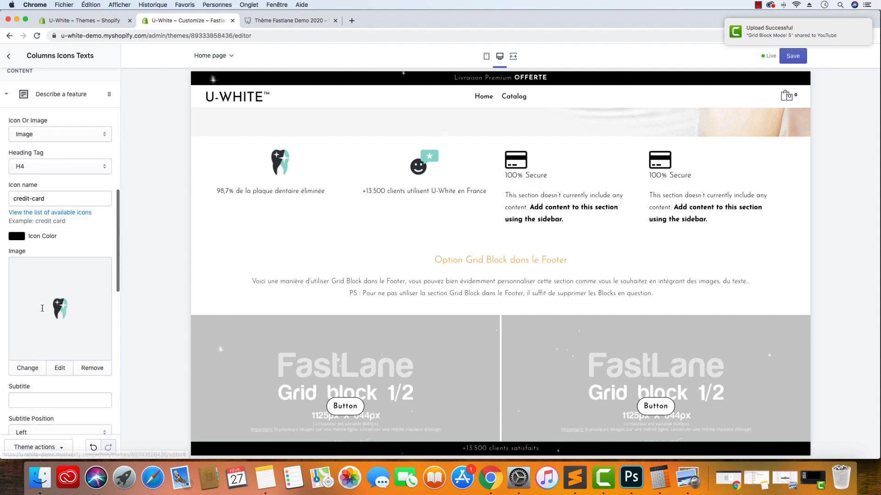
scroll(42, 309, "down", 2)
left_click(44, 280)
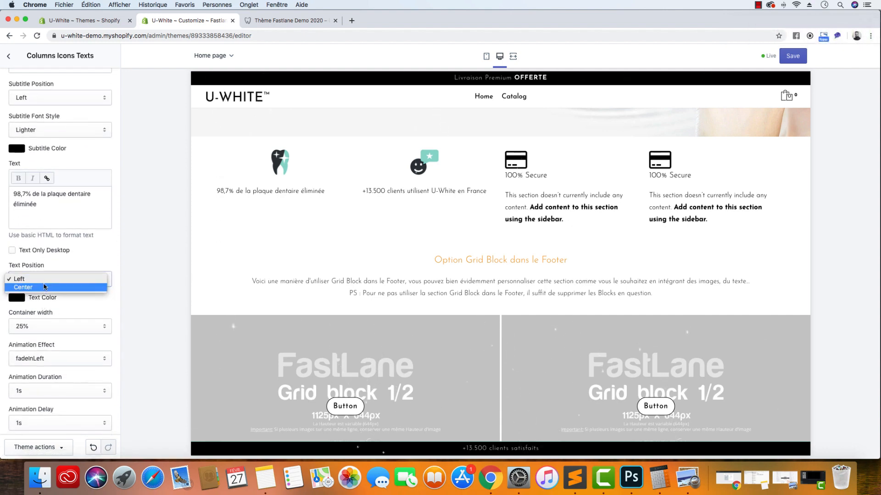
left_click(43, 288)
Expand the third feature block, switch it from icon to image and open the image library for it
scroll(51, 321, "down", 8)
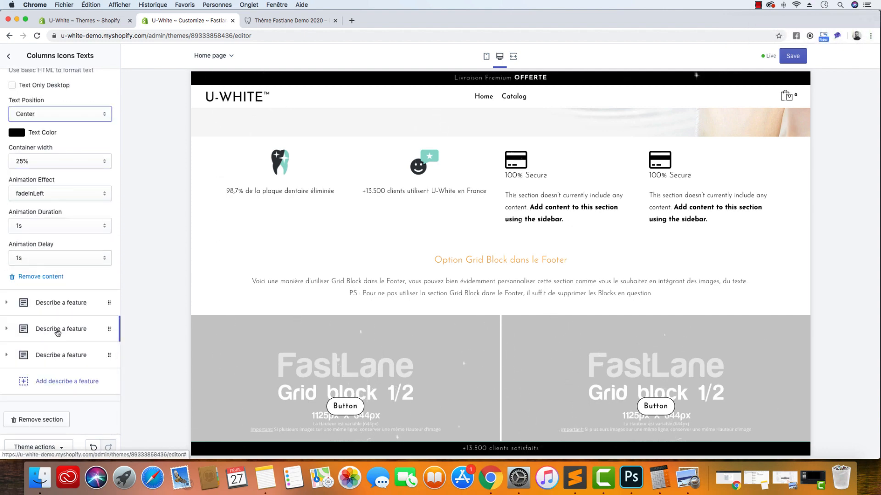
left_click(55, 332)
left_click(62, 119)
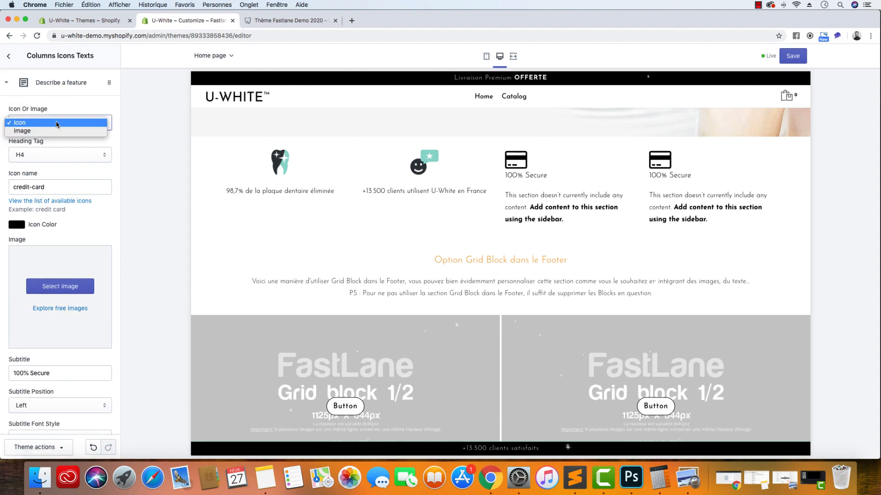
left_click(59, 132)
left_click(64, 287)
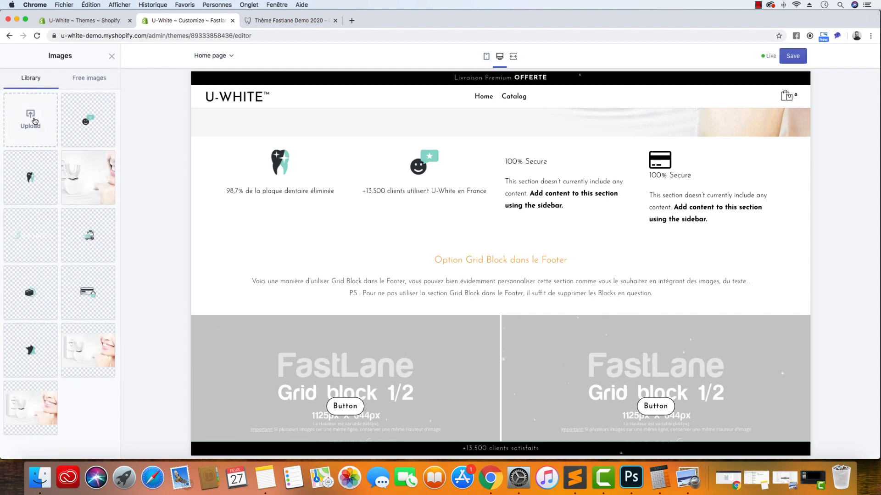
Copy the caption "Jusqu'à 3 fois plus efficace qu'un nettoyage classique" from the uwhite.fr home page and return to the theme editor
left_click(287, 20)
left_click_drag(629, 330, 470, 333)
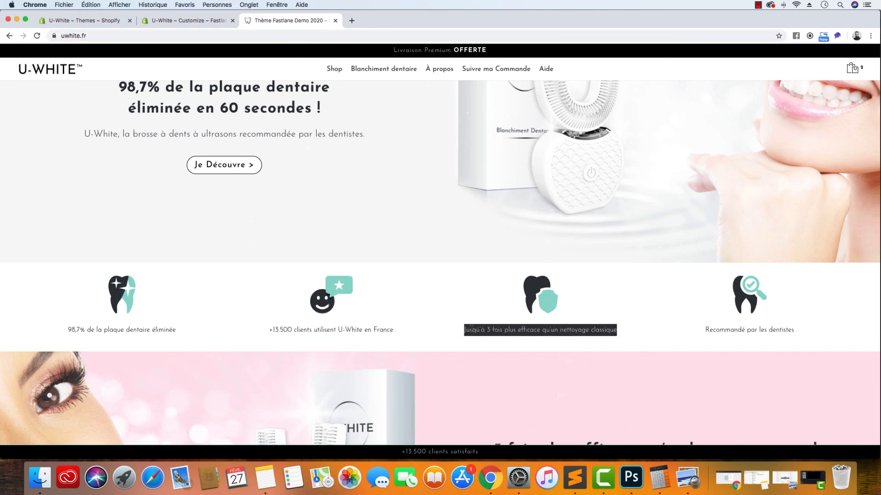
left_click(166, 21)
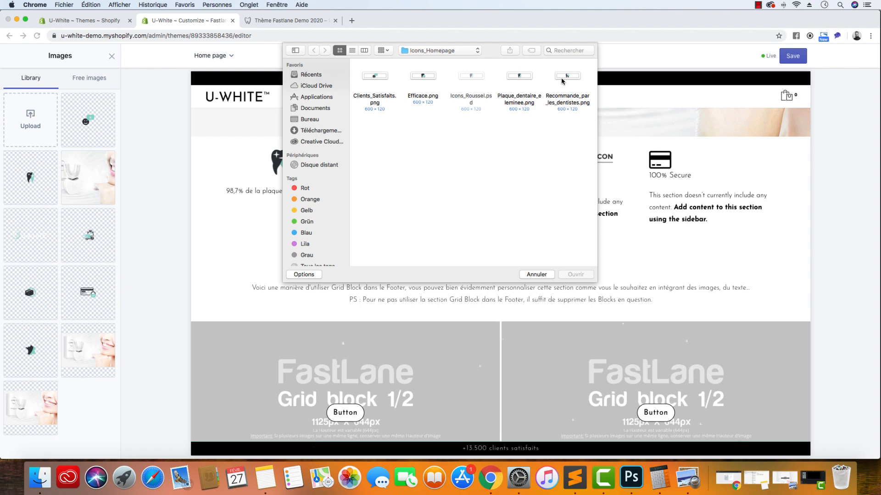
Upload Efficace.png from the Icons_Homepage folder and use it as the third feature block's image
left_click(436, 80)
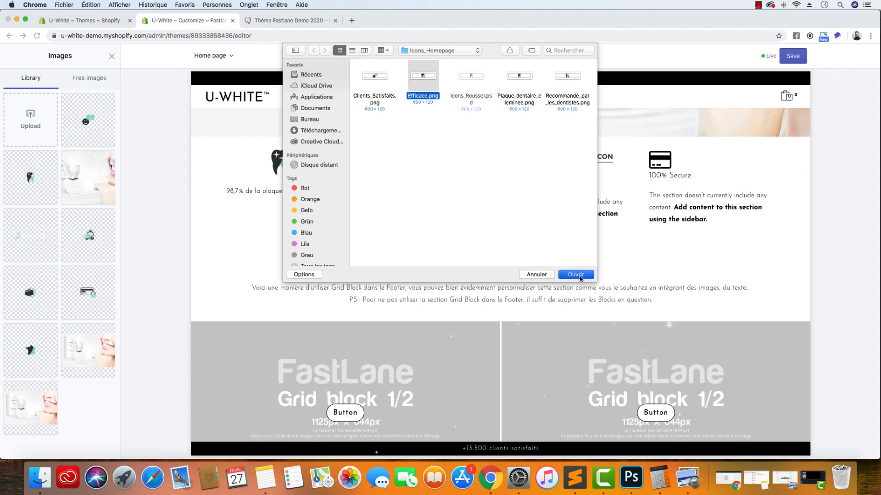
left_click(576, 275)
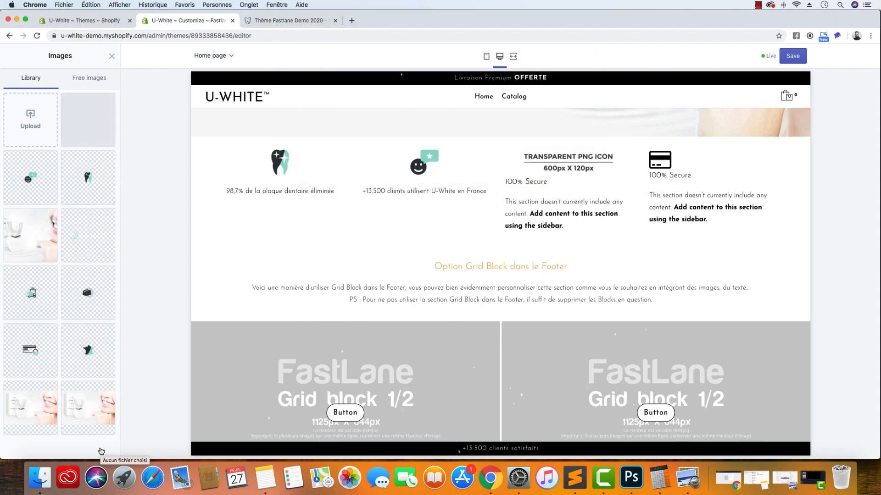
left_click(102, 451)
Clear the third feature block's subtitle and replace its text with "Jusqu'à 3 fois plus efficace qu'un nettoyage classique"
scroll(28, 346, "down", 2)
scroll(27, 346, "down", 2)
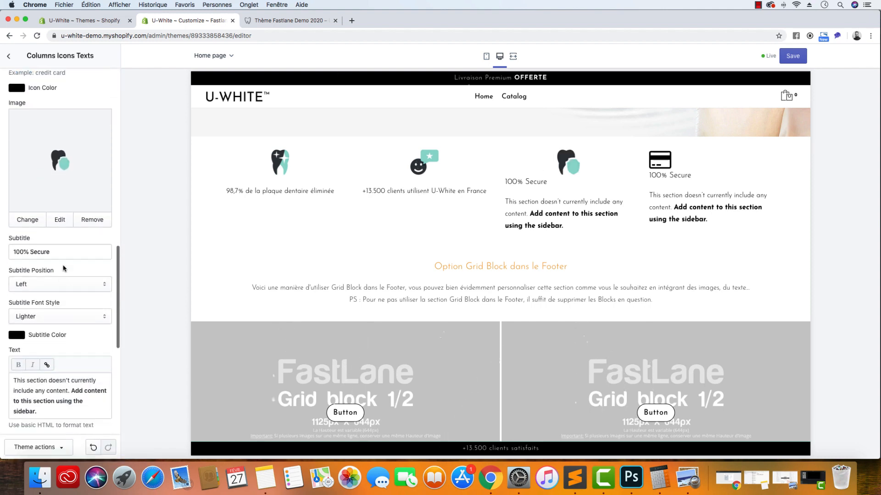
left_click(46, 251)
key("super+a")
key("BackSpace")
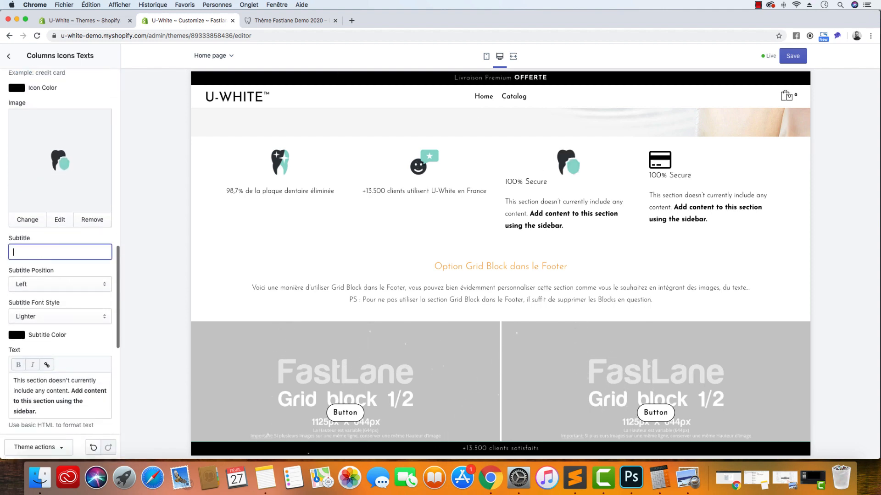
left_click(51, 395)
key("super+a")
type("Jusqu'à 3 fois plus efficace qu'un nettoyage classique")
Set the third feature block's text position to Center
scroll(44, 368, "down", 2)
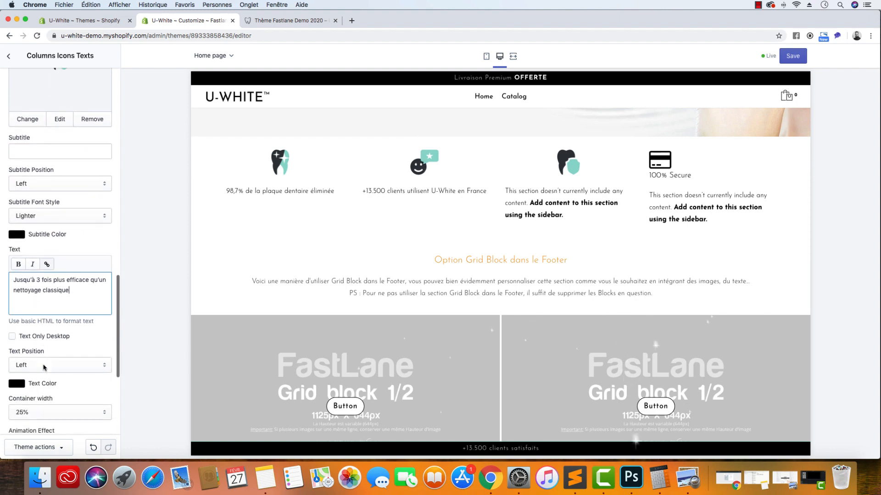
scroll(14, 354, "down", 1)
left_click(26, 352)
left_click(28, 367)
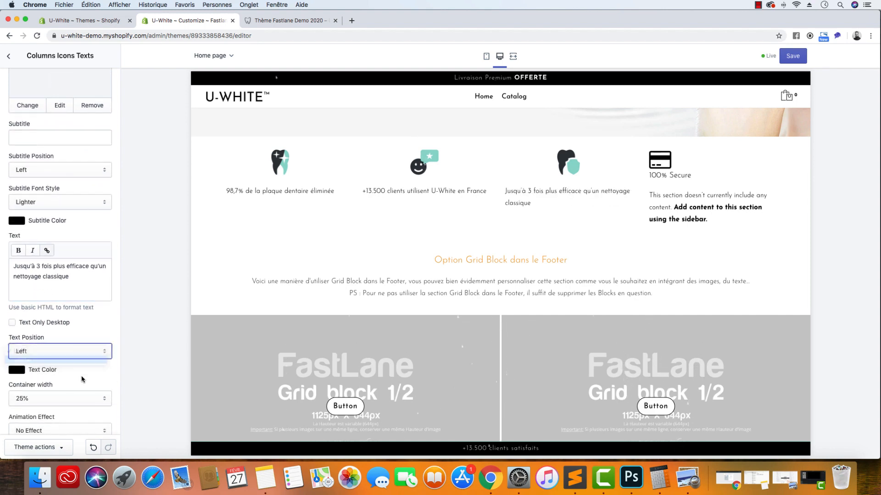
Give the third feature block the fadeInRight animation effect with a 2s delay
scroll(57, 278, "down", 5)
left_click(56, 278)
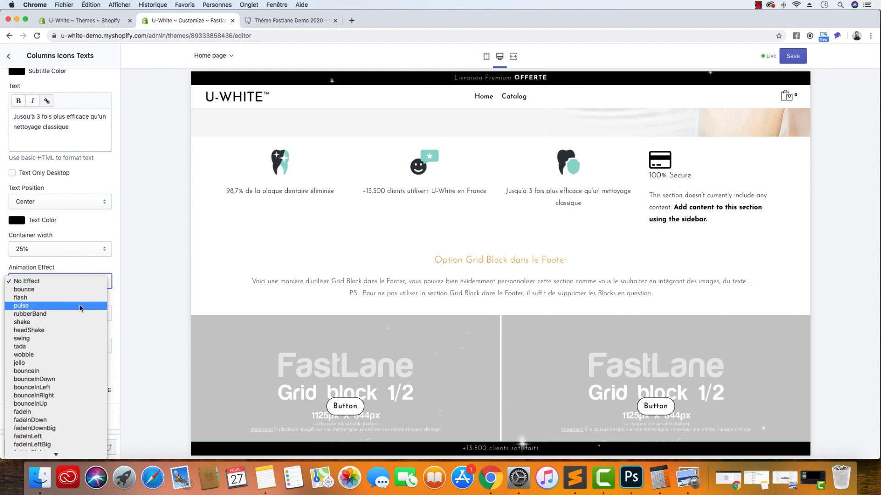
scroll(69, 367, "down", 3)
left_click(58, 374)
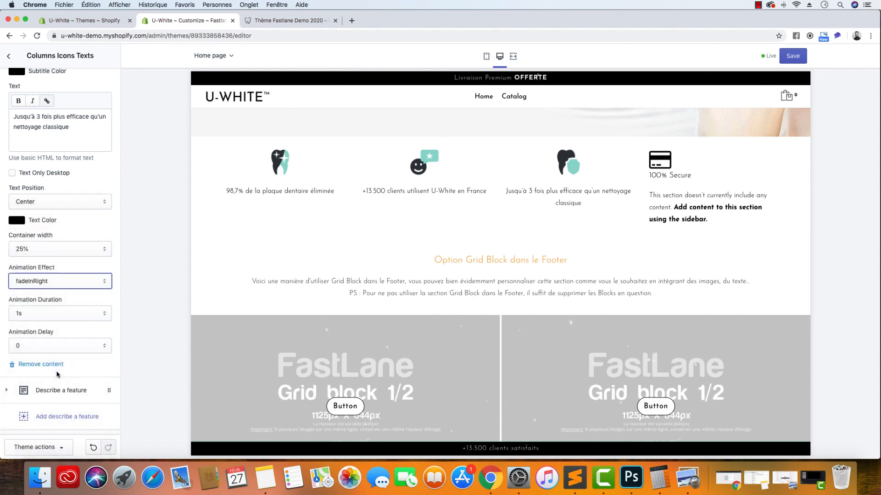
left_click(63, 319)
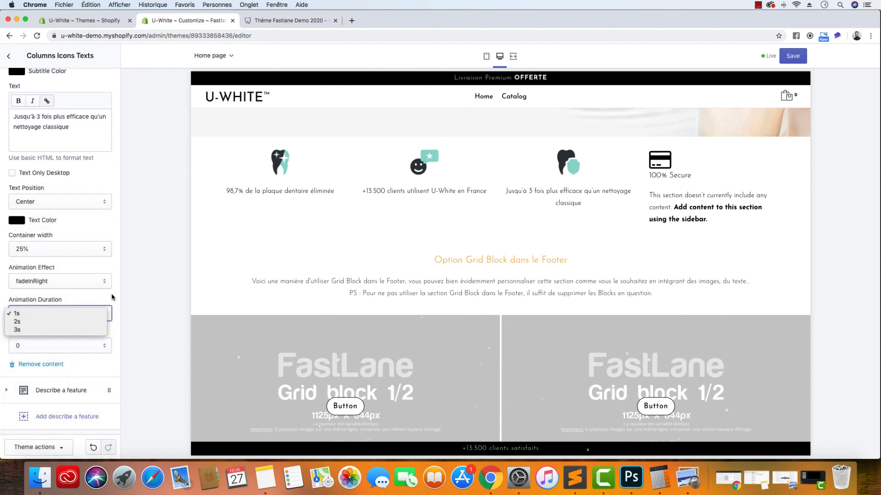
left_click(72, 324)
left_click(58, 344)
left_click(28, 363)
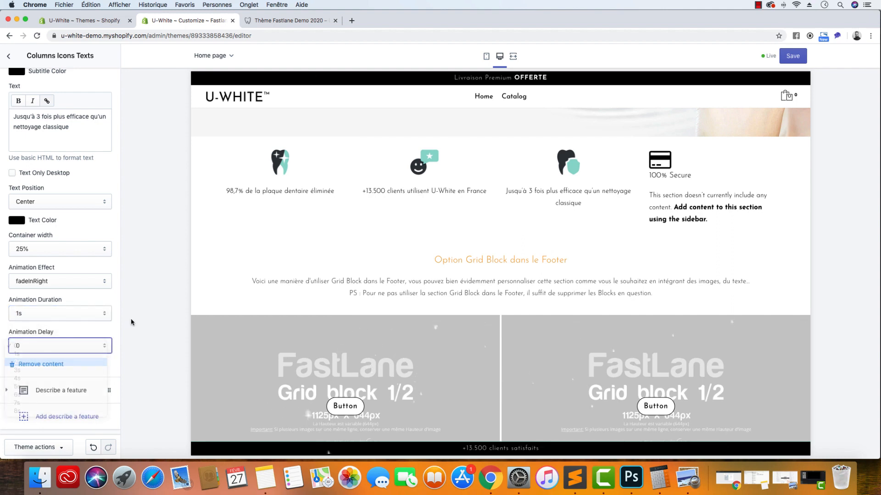
Expand the fourth feature block and copy the caption "Recommandé par les dentistes" from the uwhite.fr home page
scroll(102, 351, "down", 1)
left_click(70, 356)
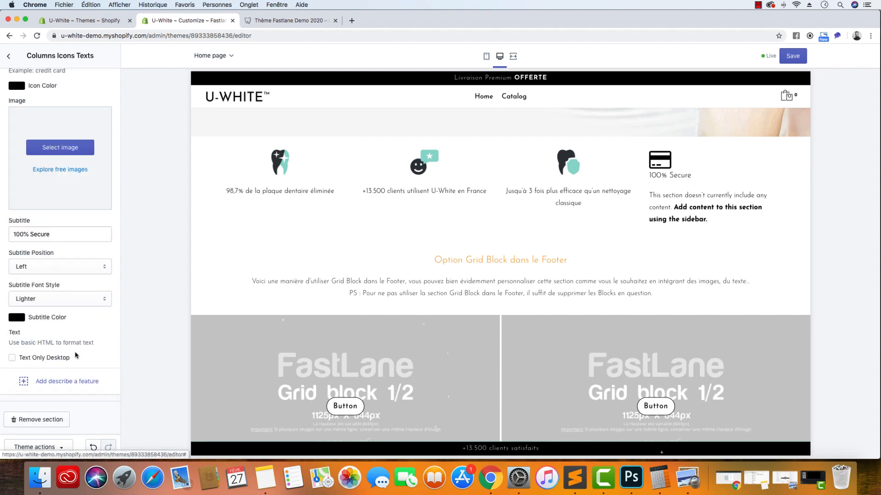
scroll(68, 349, "down", 3)
left_click(289, 20)
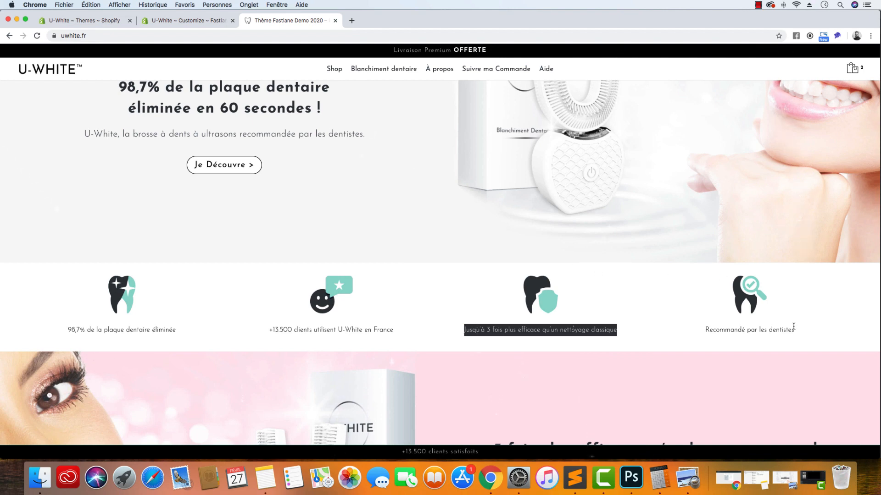
left_click_drag(804, 332, 698, 335)
key("cmd+c")
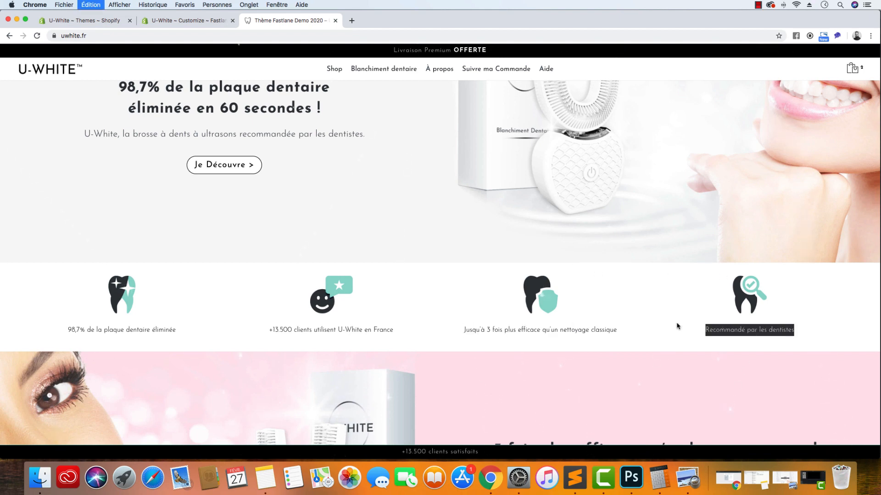
left_click(84, 21)
left_click(160, 21)
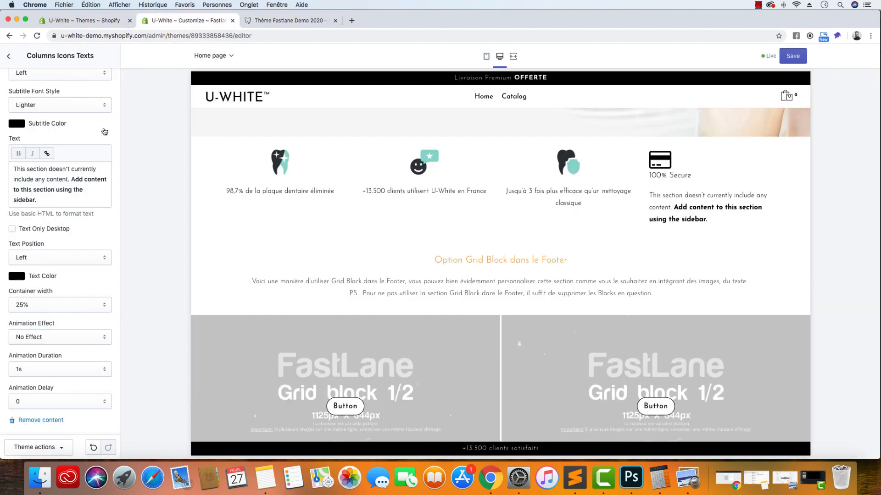
Replace the fourth feature block's text with "Recommandé par les dentistes" and set its text position to Center
left_click_drag(61, 202, 11, 168)
key("cmd+v")
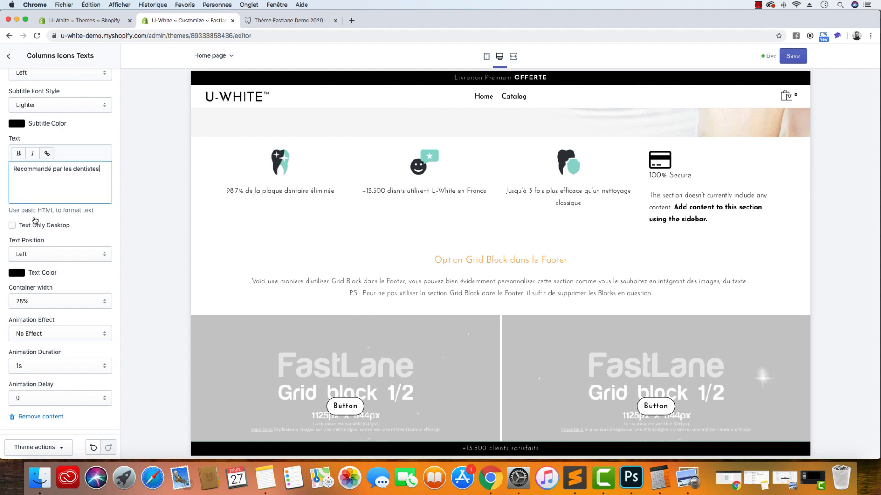
left_click(49, 255)
left_click(49, 263)
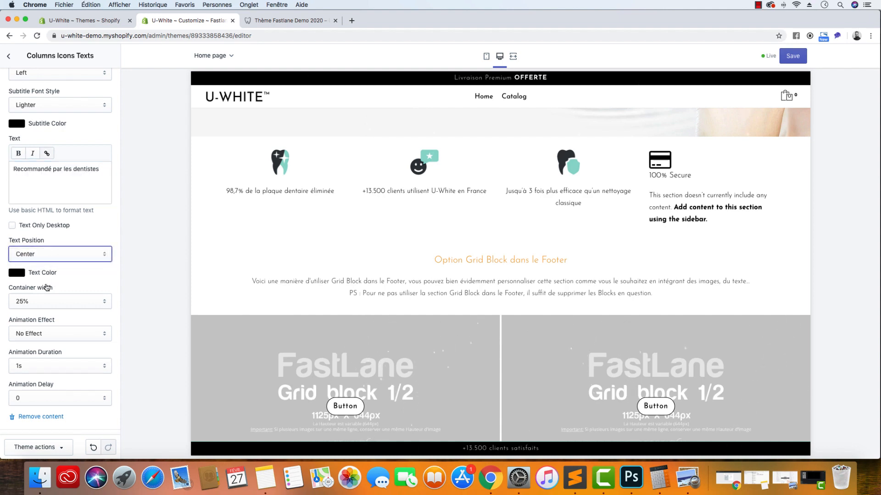
Give the fourth feature block the fadeInRight animation effect with a 3s delay
left_click(48, 331)
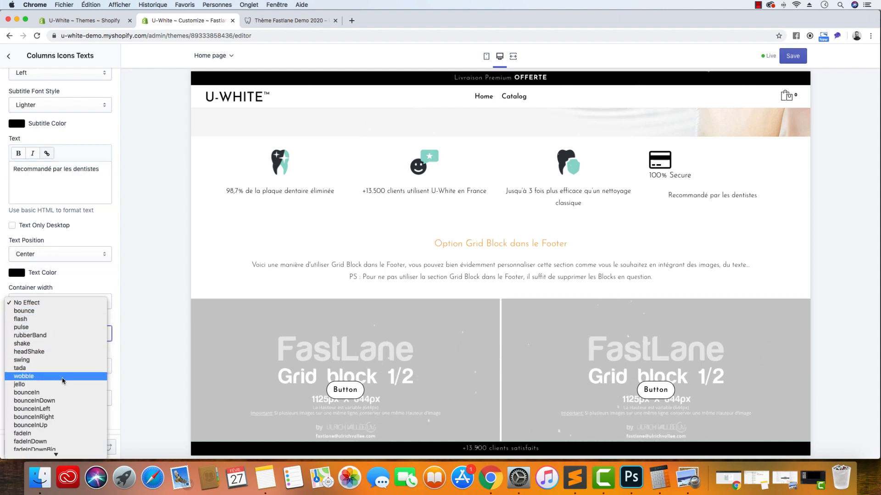
scroll(59, 395, "down", 5)
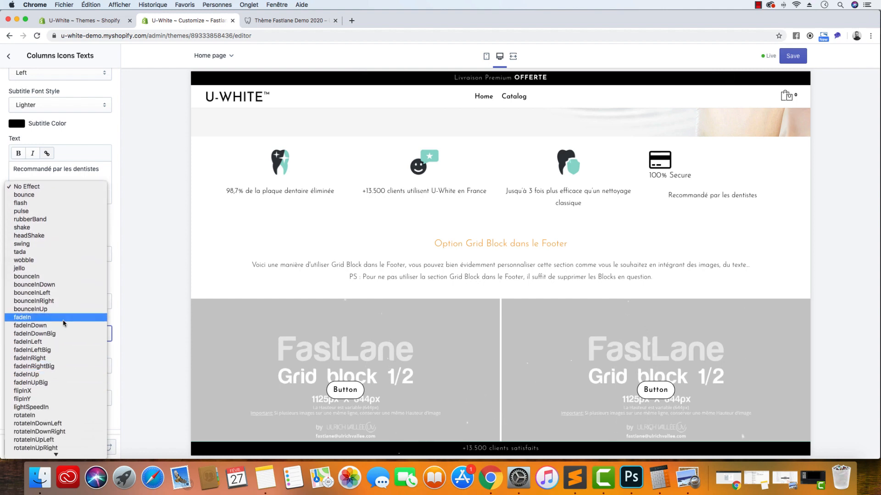
left_click(60, 358)
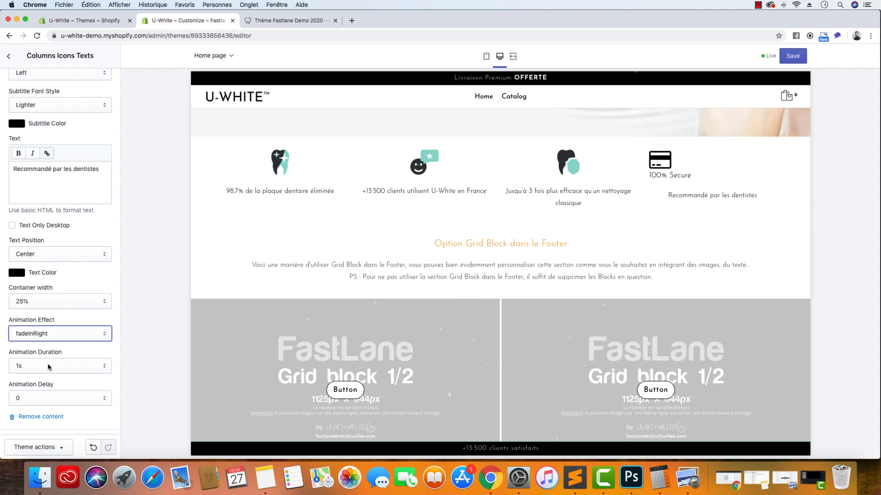
left_click(59, 396)
left_click(59, 422)
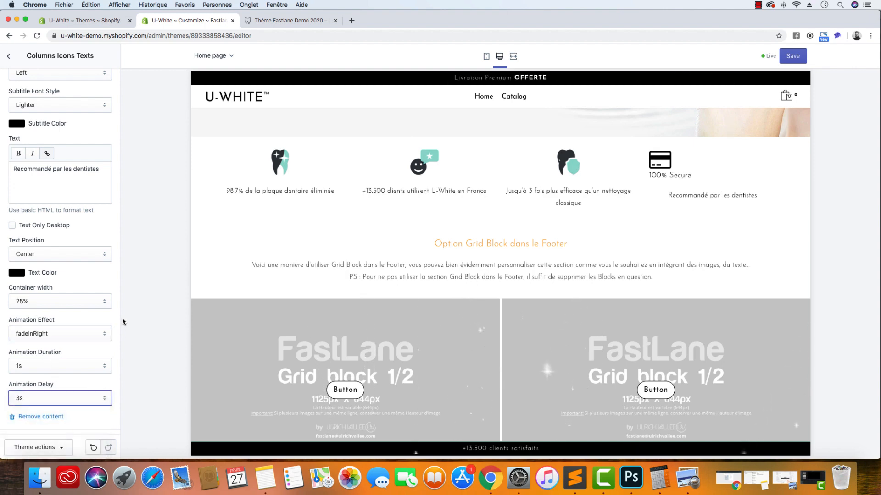
Clear the fourth feature block's subtitle and switch the block from icon to image
scroll(85, 299, "up", 5)
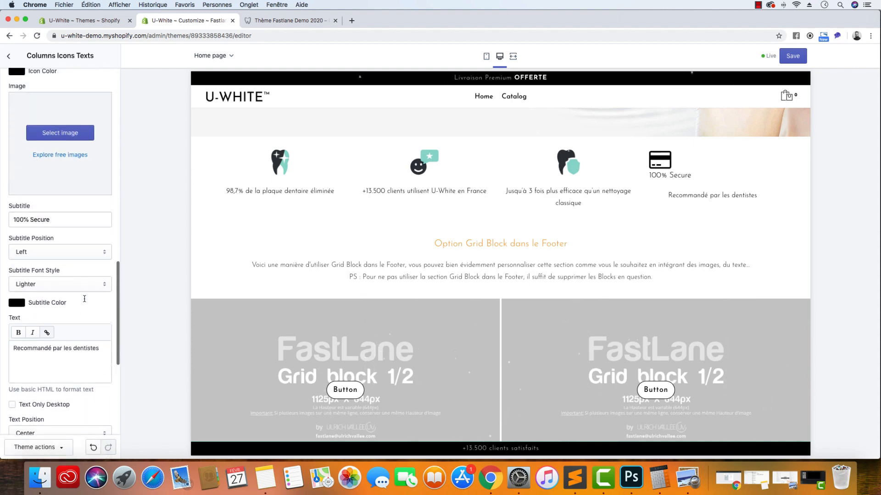
scroll(85, 299, "up", 4)
triple_click(20, 271)
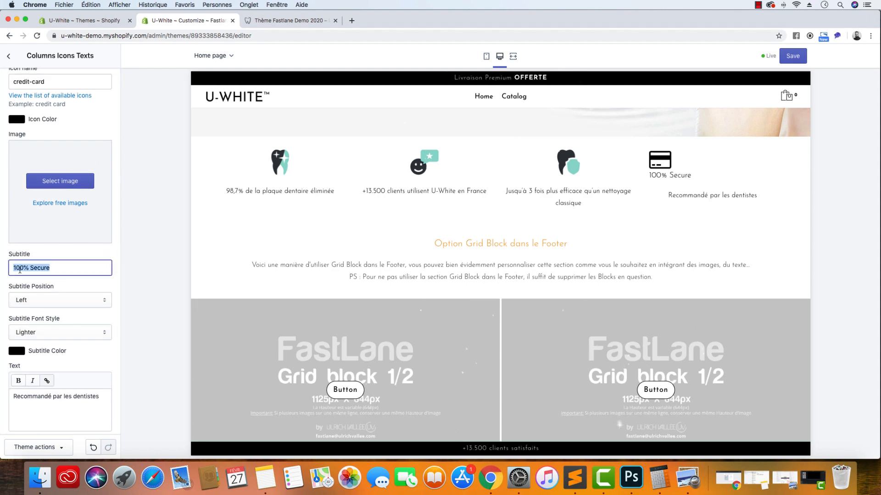
key("BackSpace")
scroll(21, 271, "up", 1)
scroll(22, 270, "up", 3)
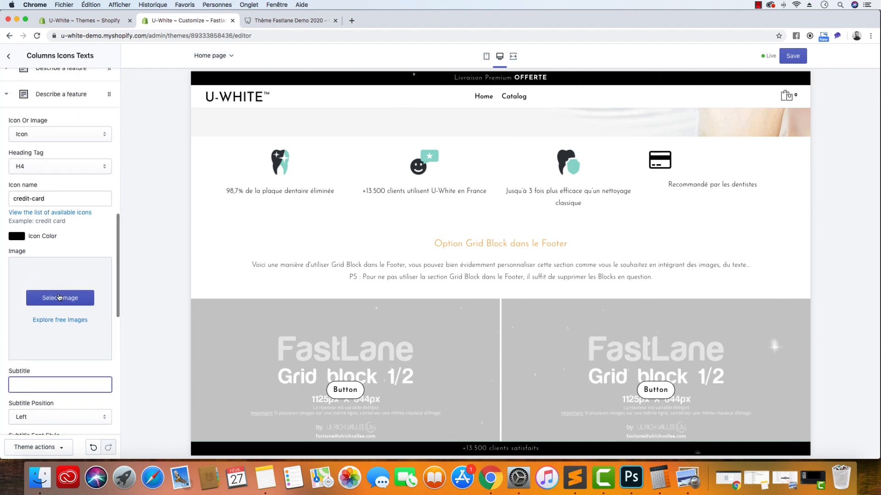
left_click(72, 132)
key("Return")
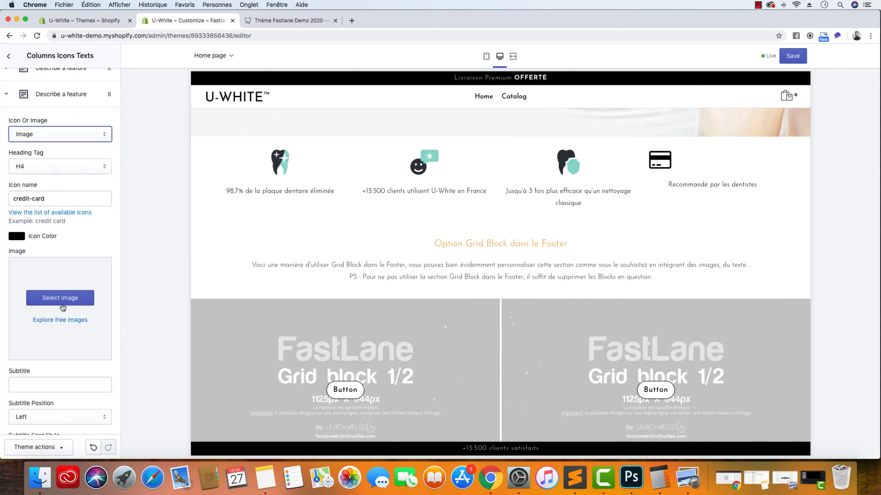
Upload Recommande_par_les_dentistes.png as the fourth feature block's image and save the theme
left_click(61, 299)
left_click(46, 128)
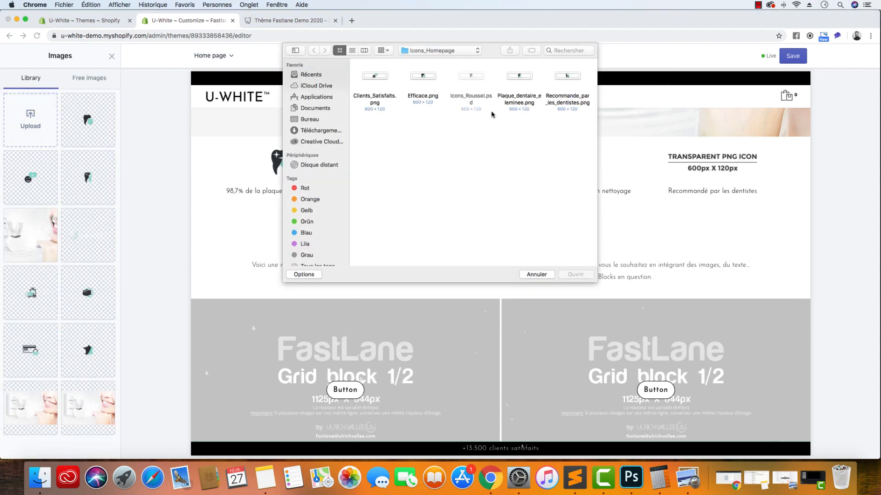
left_click(563, 86)
left_click(573, 274)
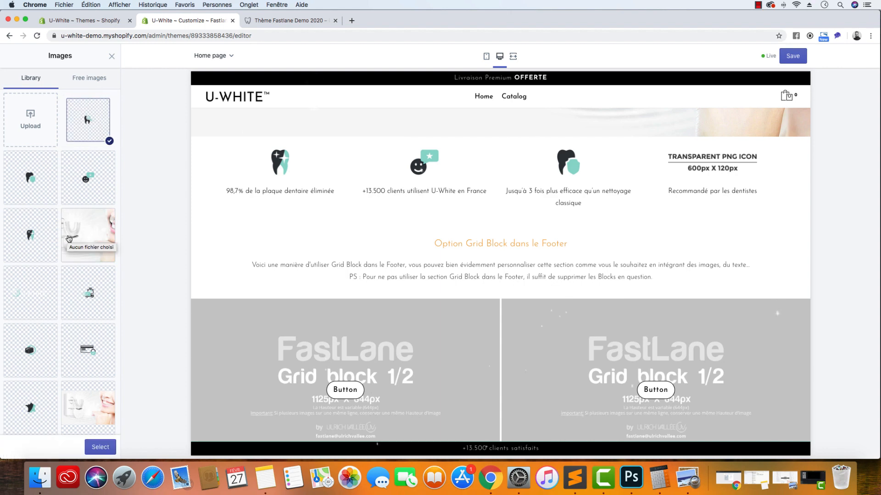
left_click(795, 52)
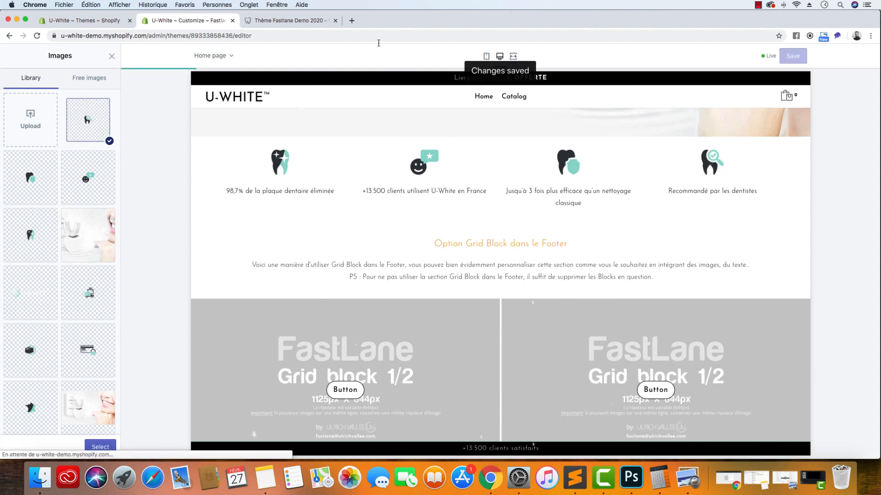
Compare the icon row on the uwhite.fr home page with the one in the theme editor preview
left_click(299, 24)
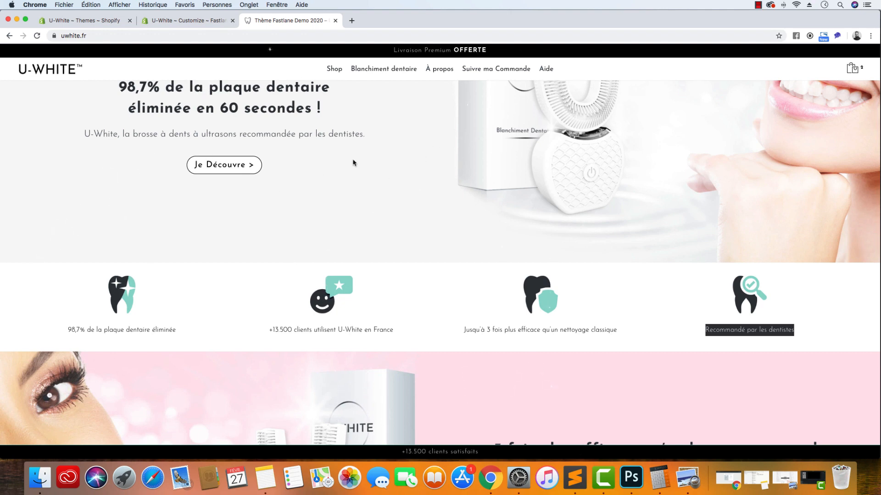
scroll(425, 229, "down", 5)
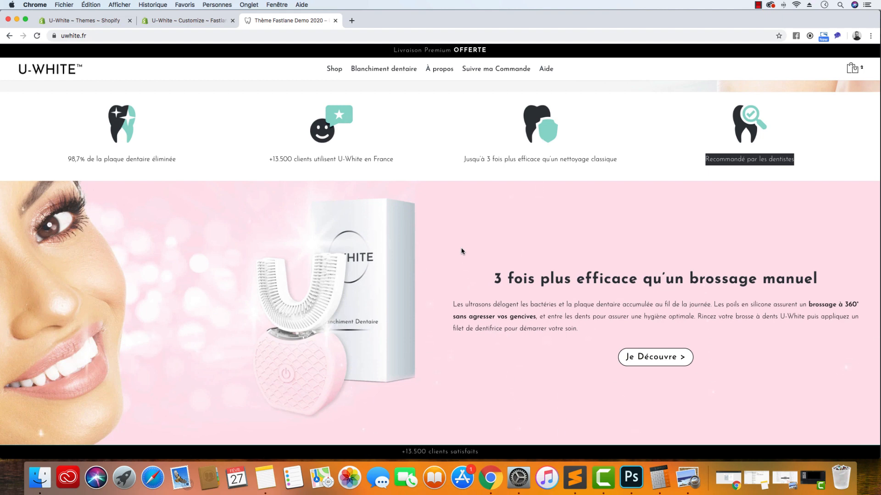
left_click(548, 162)
left_click(180, 22)
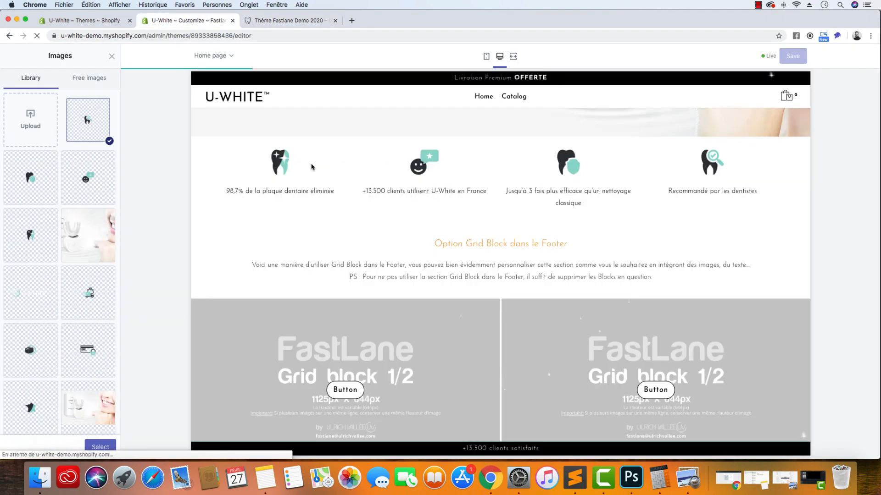
scroll(248, 210, "up", 5)
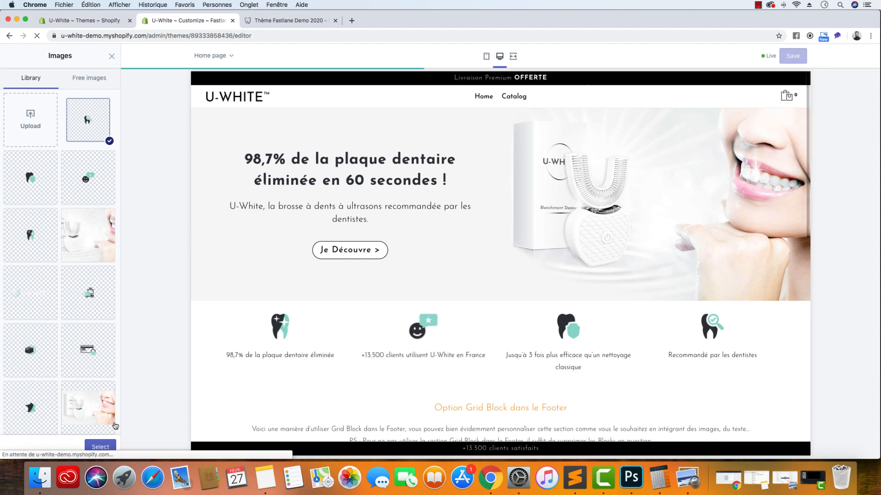
Confirm the fourth block's image selection, look over its settings and the page preview, and return to the section list
left_click(101, 448)
scroll(51, 269, "down", 10)
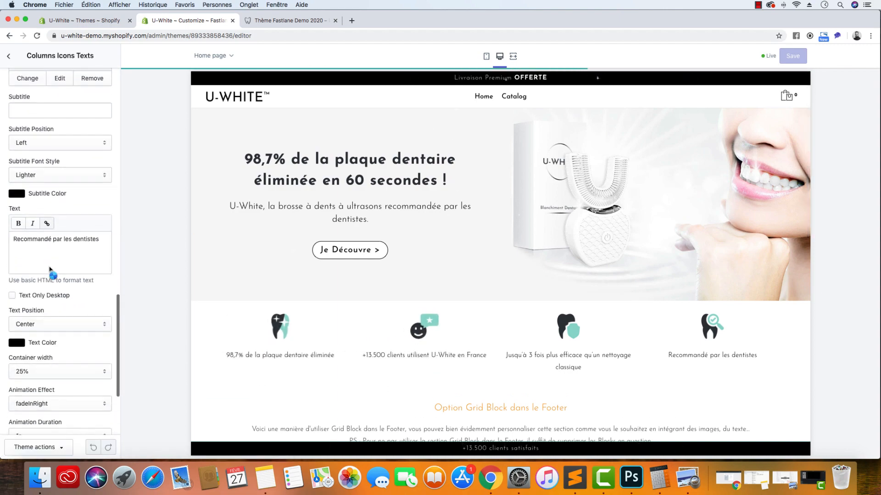
scroll(424, 330, "down", 2)
scroll(424, 330, "down", 10)
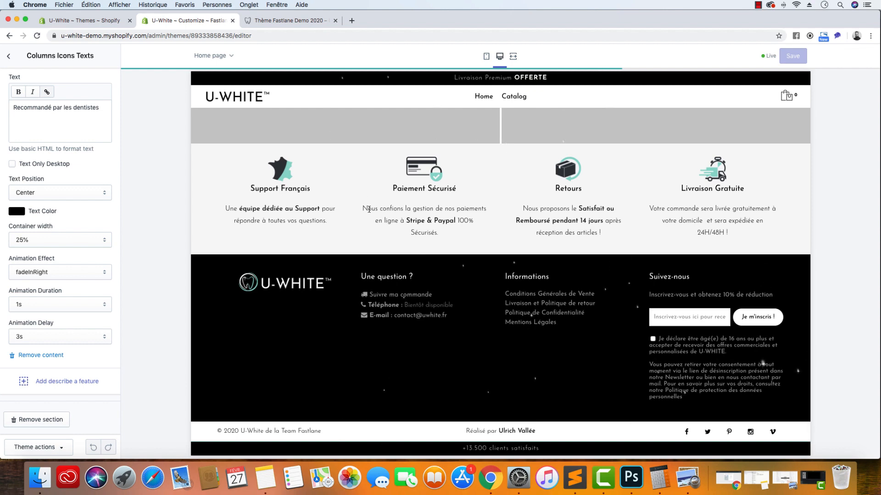
scroll(56, 212, "up", 20)
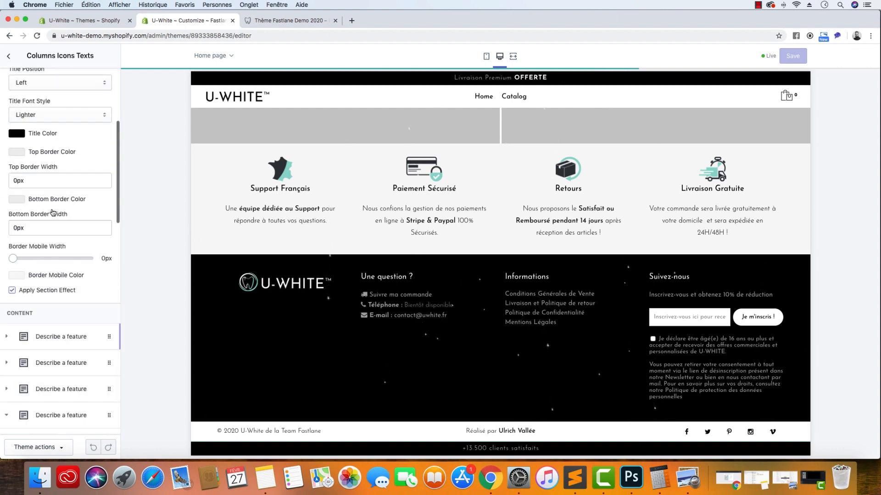
left_click(6, 57)
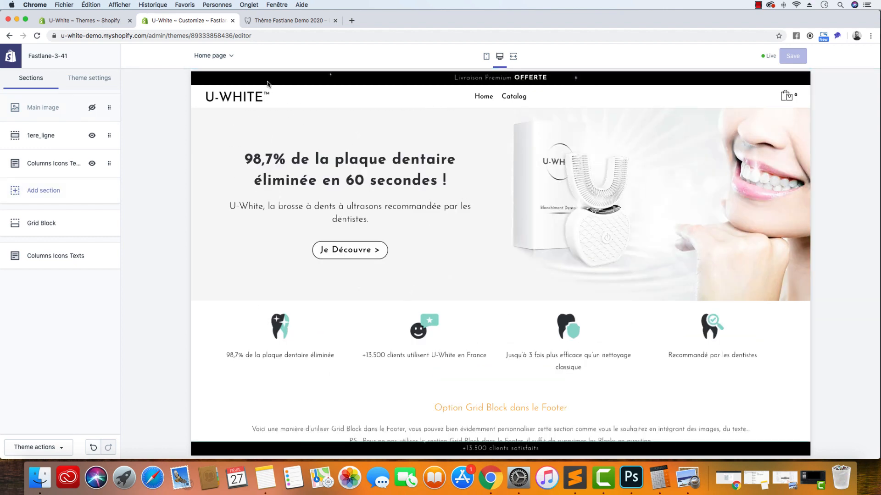
Open the demo store's live home page from the Shopify admin
left_click(225, 55)
left_click(346, 125)
left_click(92, 20)
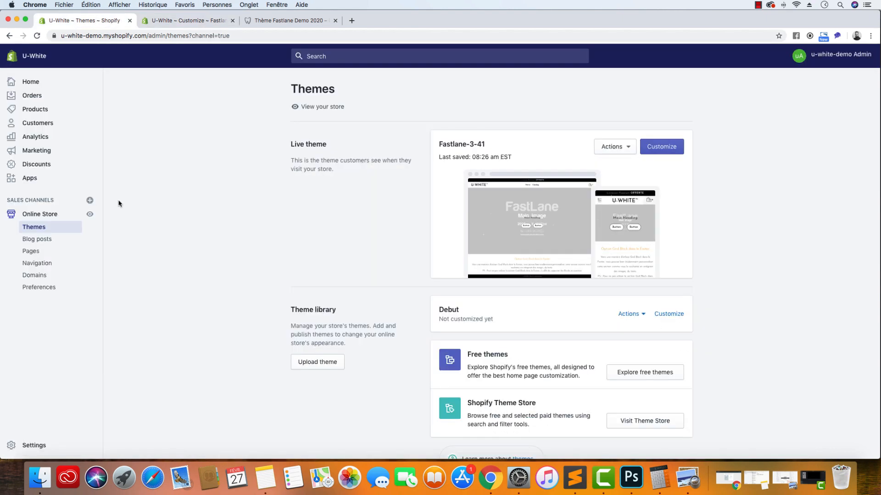
left_click(94, 220)
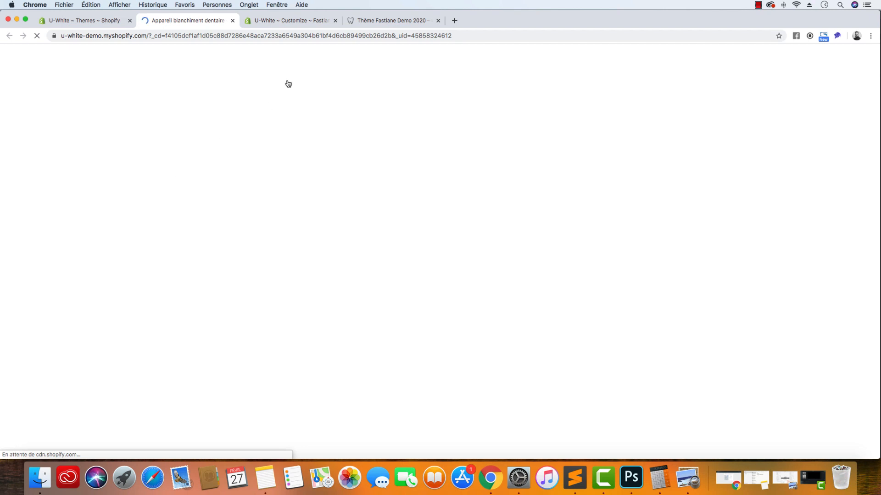
left_click(294, 21)
left_click(210, 22)
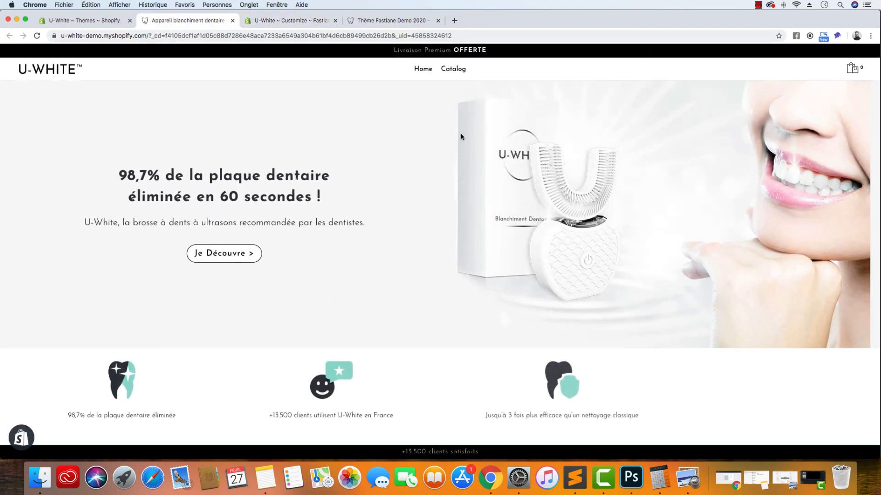
Reload the live home page to check the staggered animations and captions of the four-column icon row
left_click(36, 36)
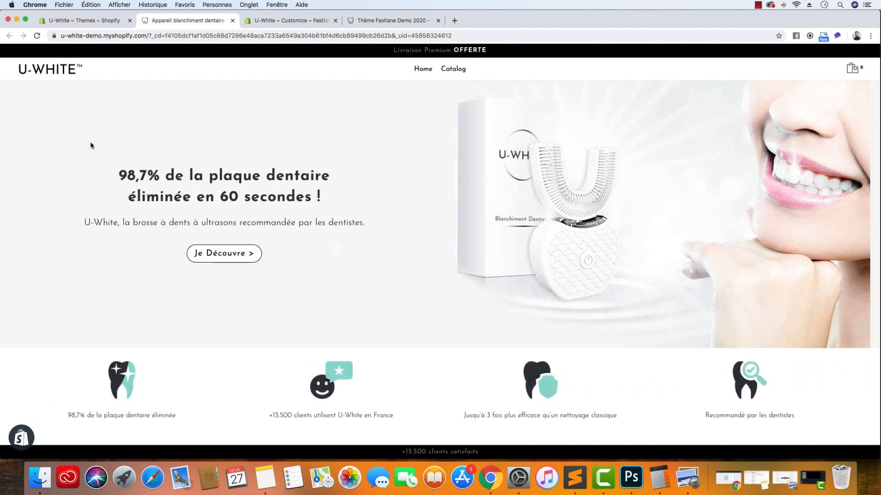
left_click_drag(395, 415, 313, 410)
left_click_drag(97, 413, 164, 409)
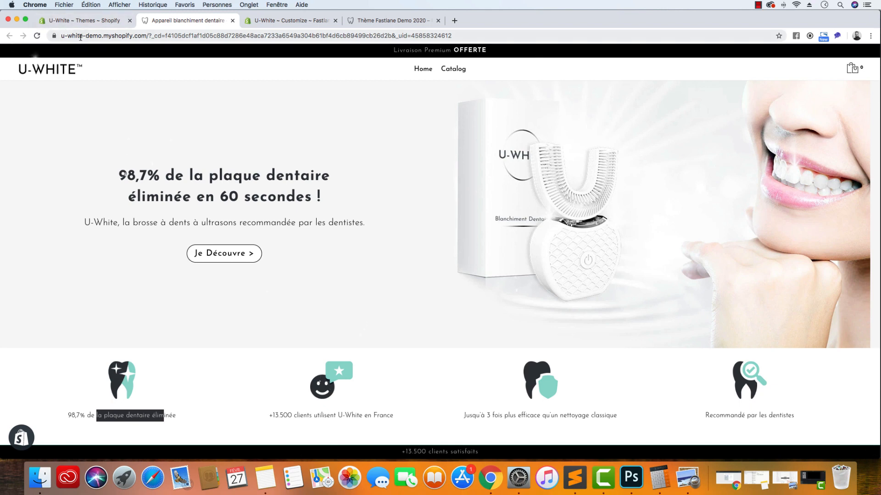
left_click(37, 36)
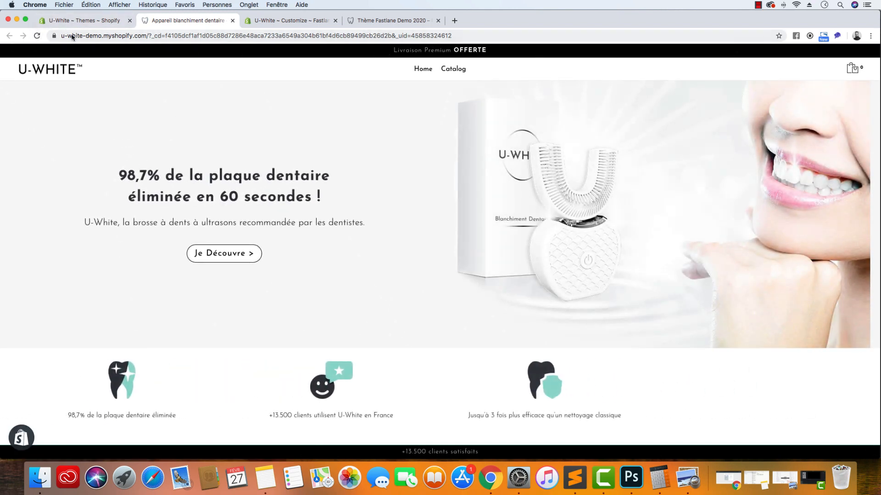
Return to the theme editor and review the home page preview
left_click(68, 21)
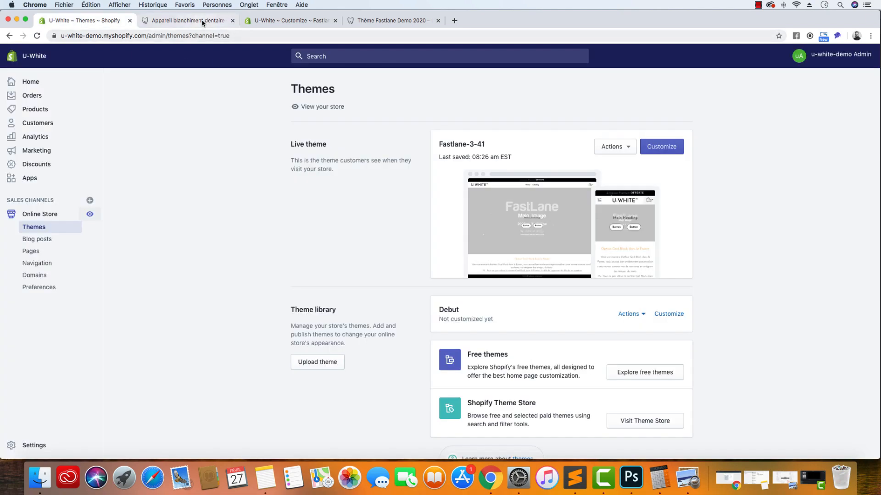
left_click(290, 23)
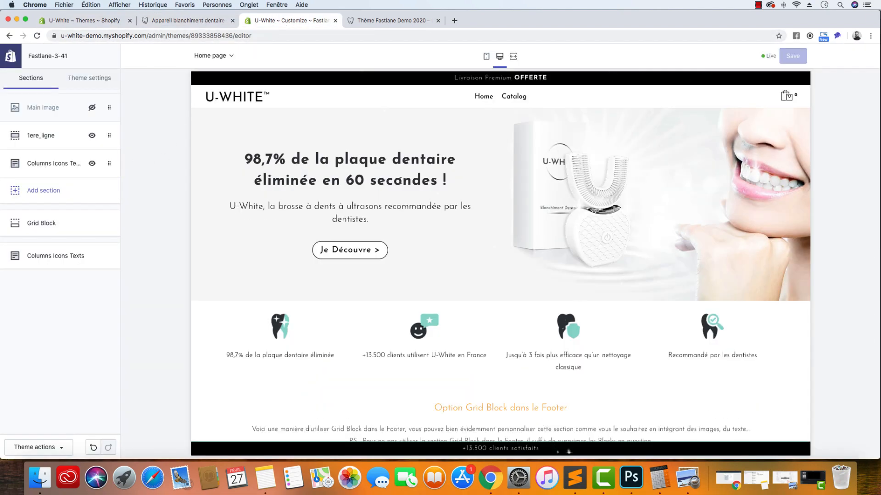
scroll(404, 183, "down", 5)
scroll(415, 183, "up", 5)
Examine the uwhite.fr home page from the hero banner to the footer, including its image-and-text rows, product section and FAQ
left_click(390, 21)
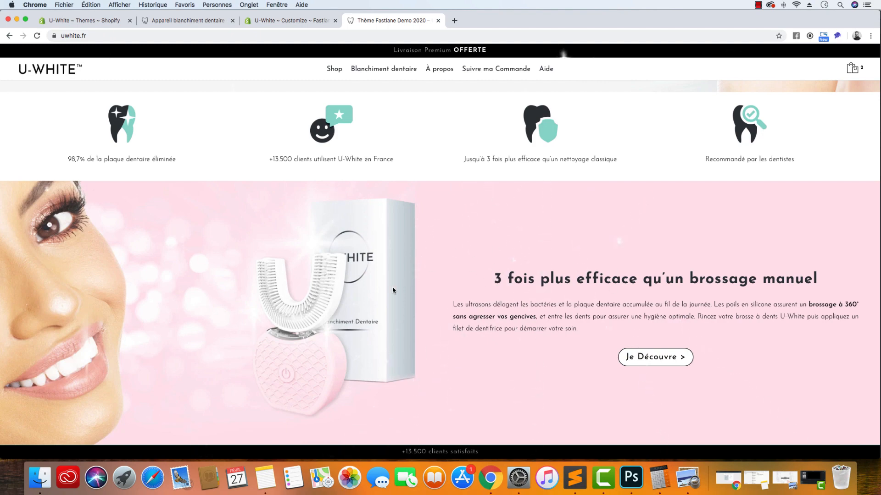
scroll(393, 287, "up", 5)
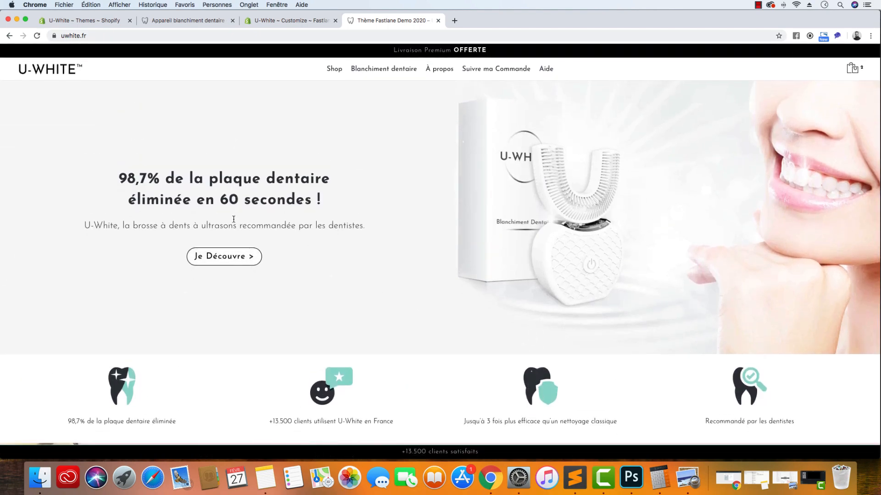
scroll(294, 254, "down", 5)
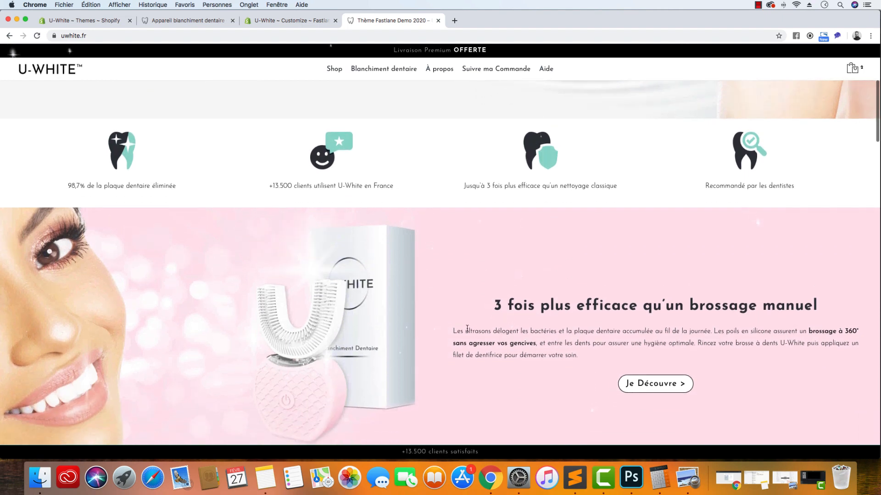
left_click_drag(452, 330, 621, 357)
left_click(612, 358)
scroll(508, 340, "down", 4)
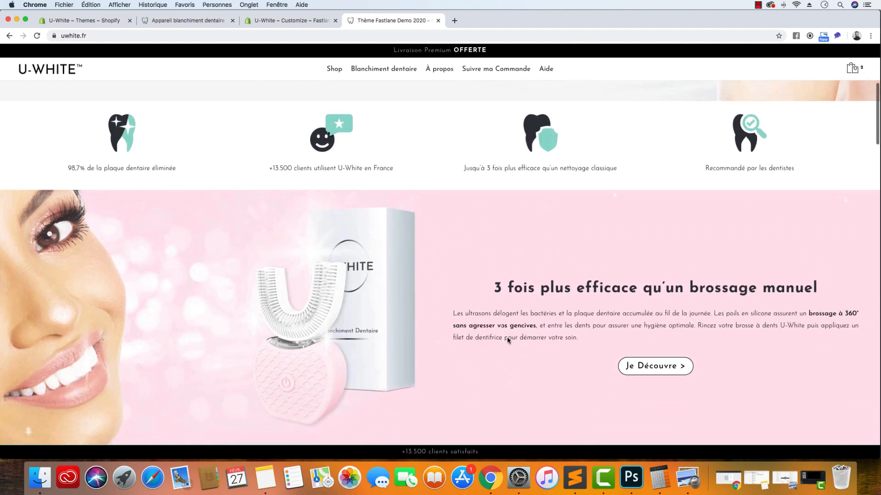
scroll(514, 341, "down", 7)
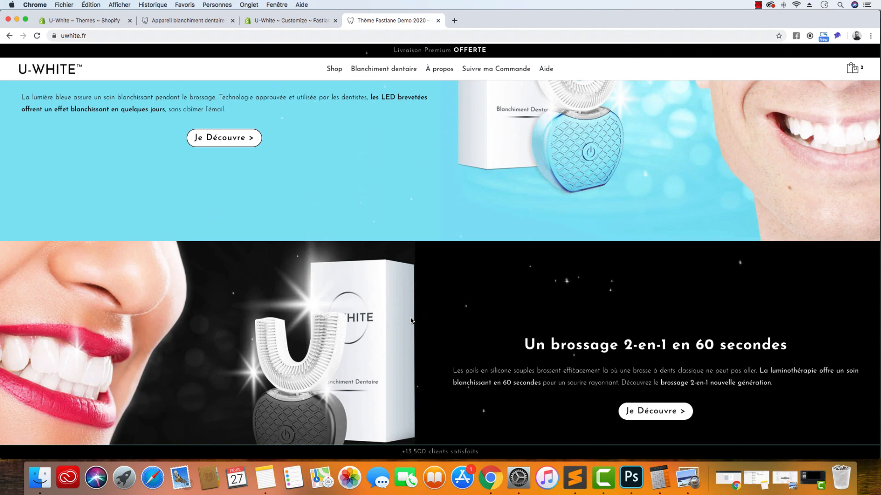
scroll(411, 320, "down", 8)
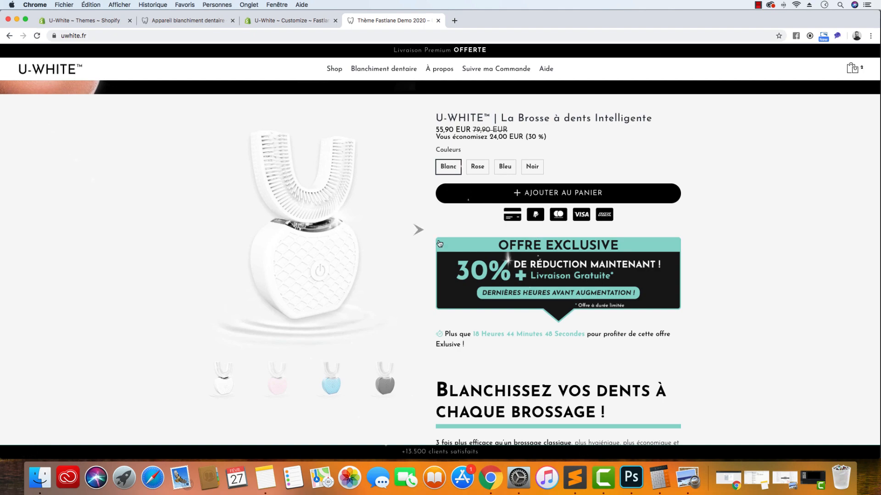
scroll(421, 250, "down", 15)
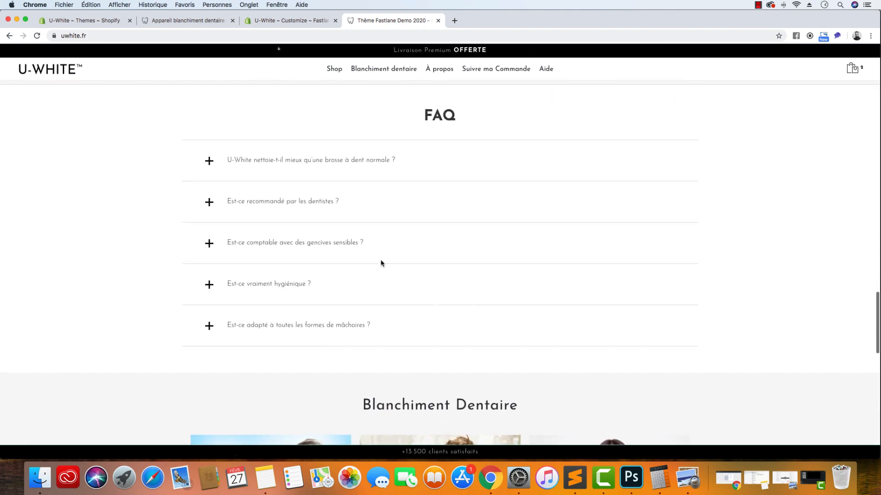
scroll(381, 263, "down", 15)
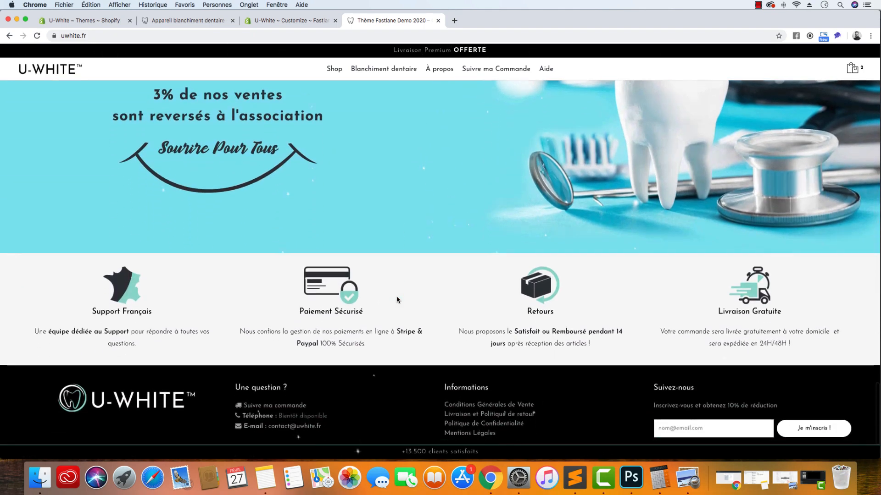
scroll(491, 301, "up", 2)
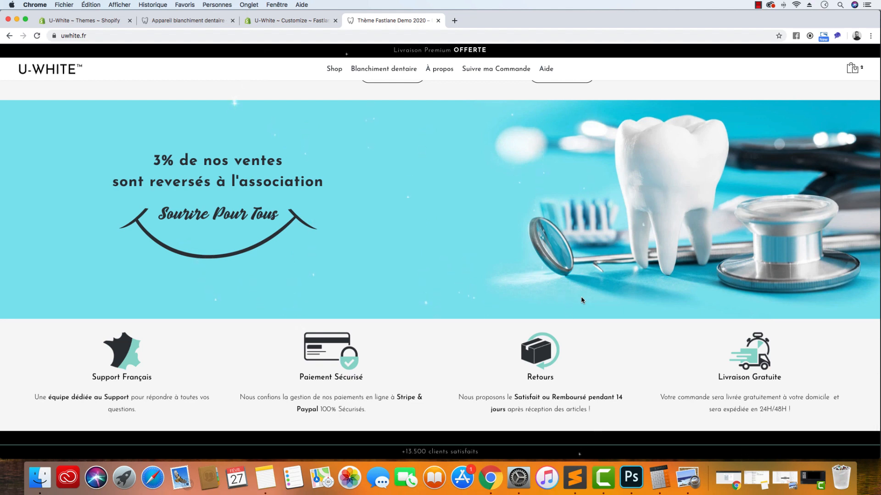